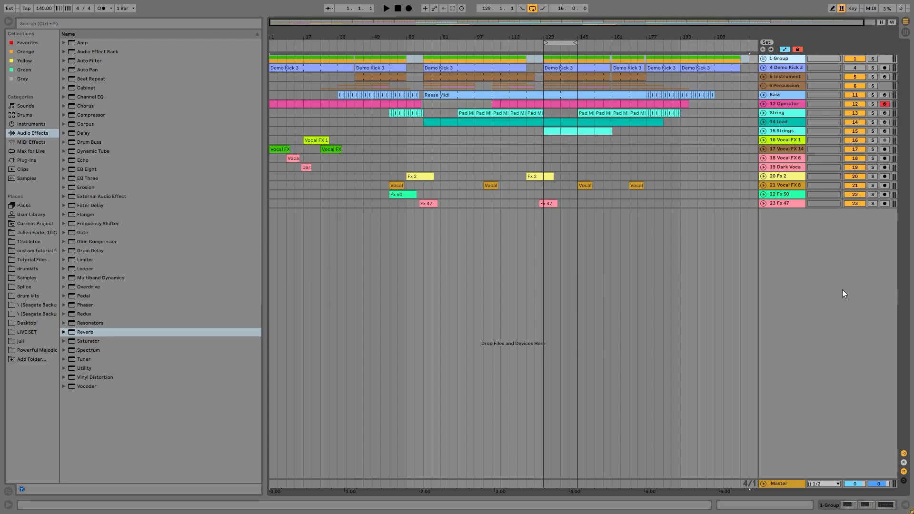
Turn off the arrangement loop and delete the Demo Kick 3 track.
left_click(532, 8)
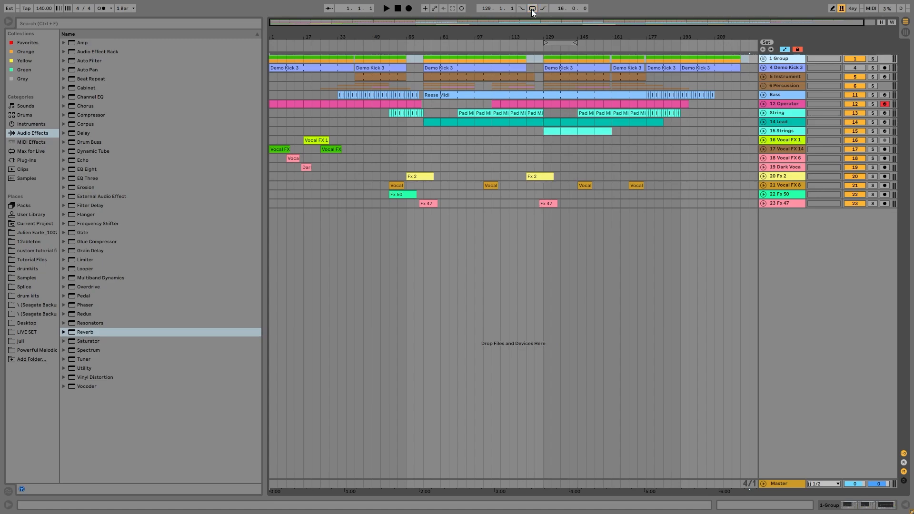
left_click(793, 68)
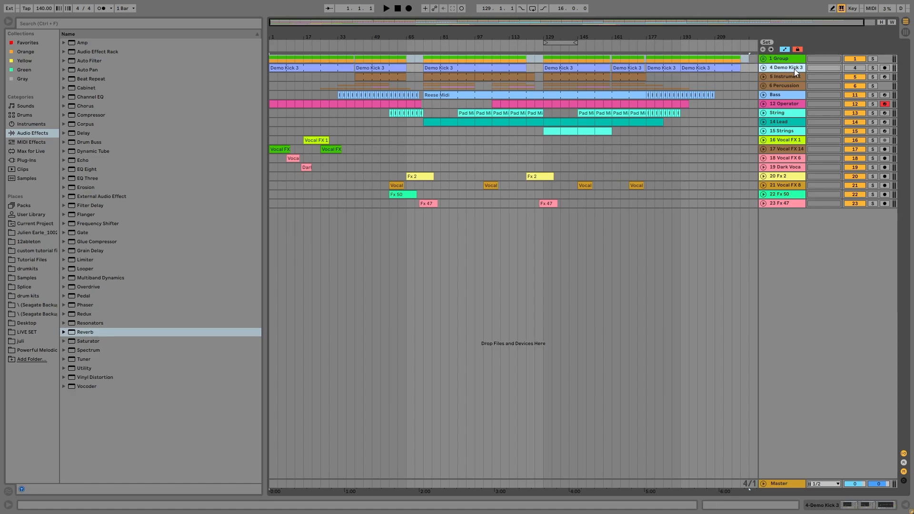
key("Delete")
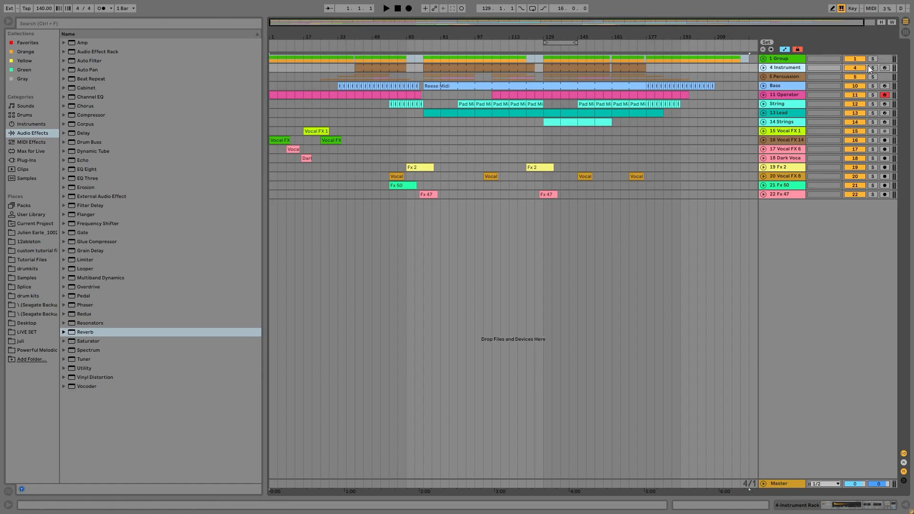
Unfold the first group track and audition the soloed HARD AF Kick track from bar 89 with its Simpler device shown.
left_click(763, 59)
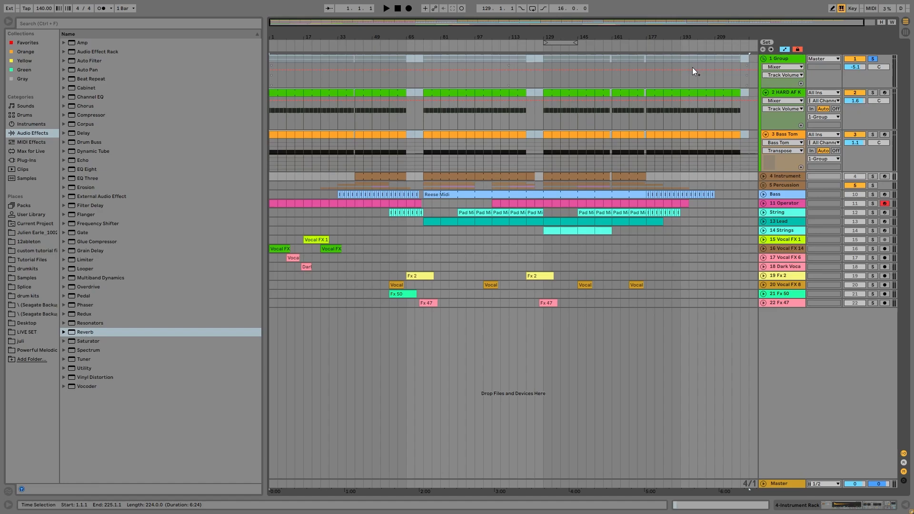
left_click(455, 121)
key("space")
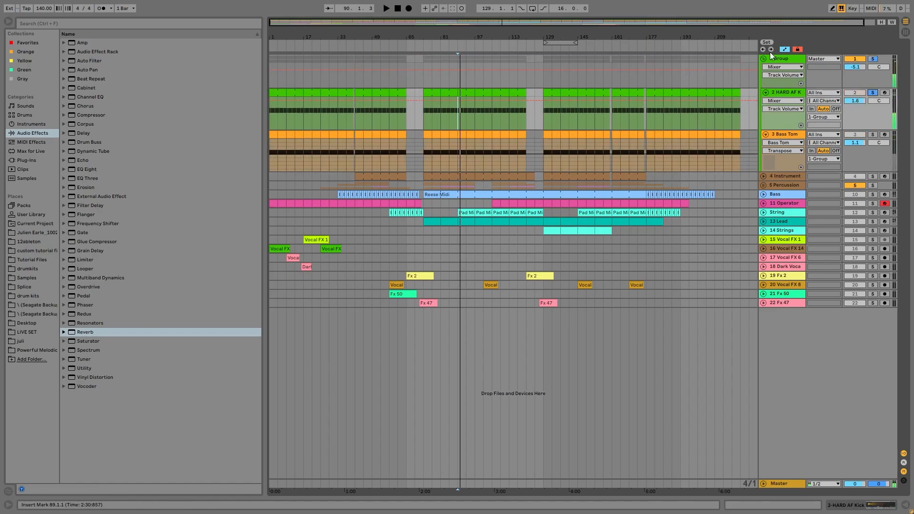
double_click(786, 92)
key("space")
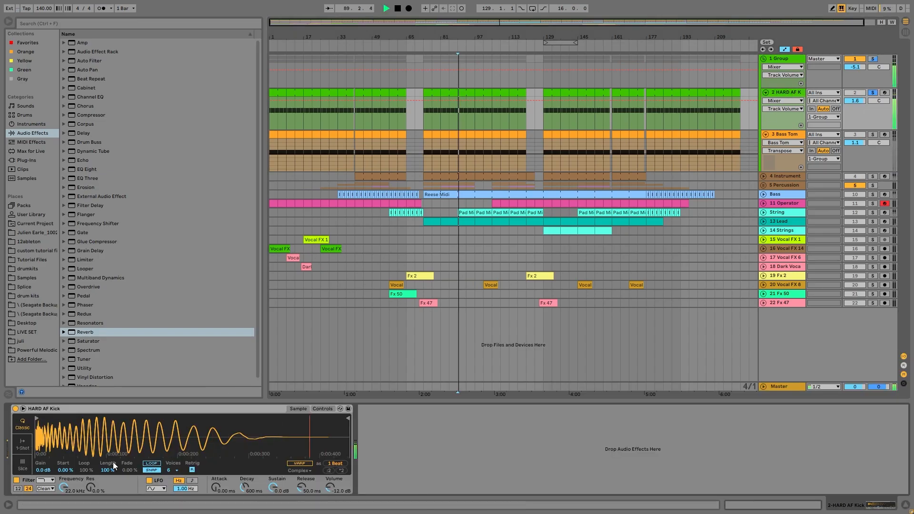
Solo the Bass Tom track, inspect its Simpler sample and control settings, and audition it from bar 89.
left_click(872, 135)
left_click(783, 134)
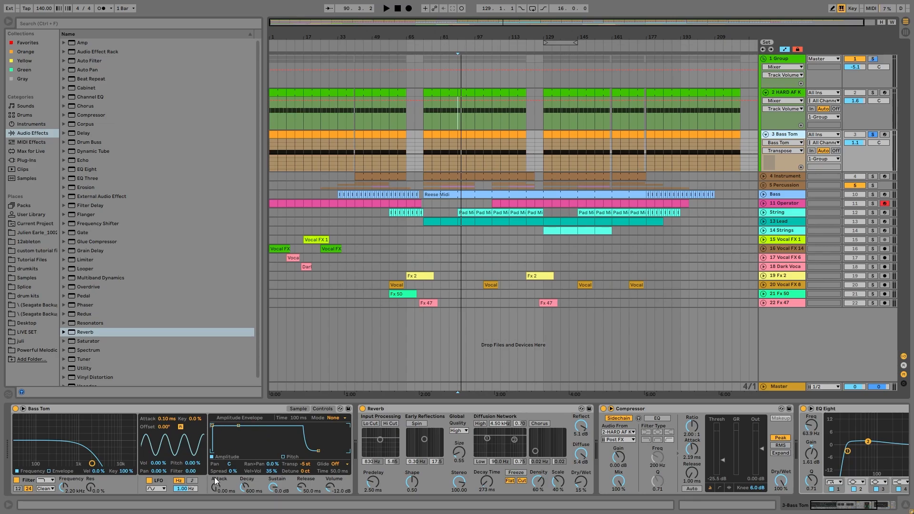
left_click(299, 409)
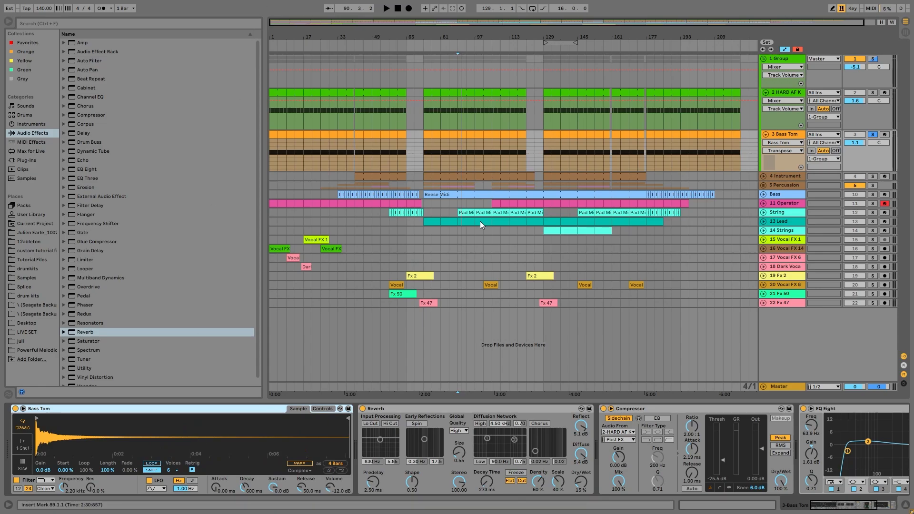
left_click(323, 409)
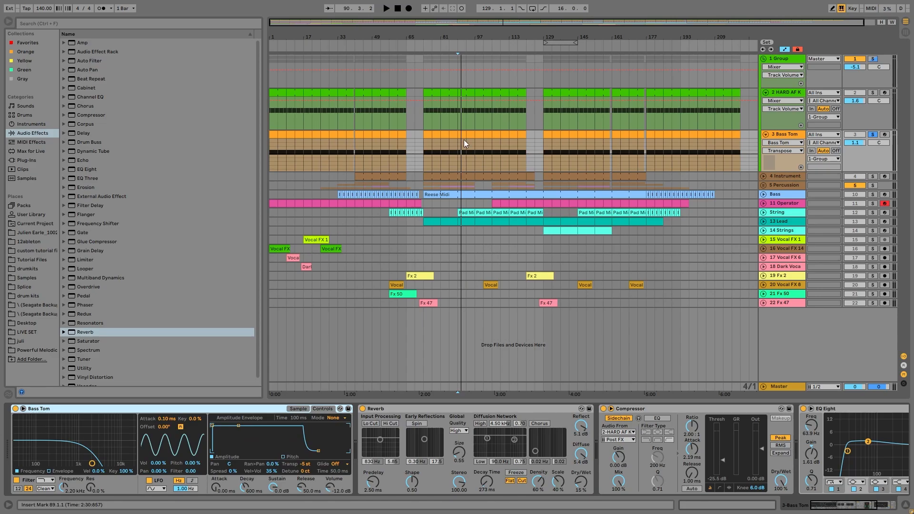
key("space")
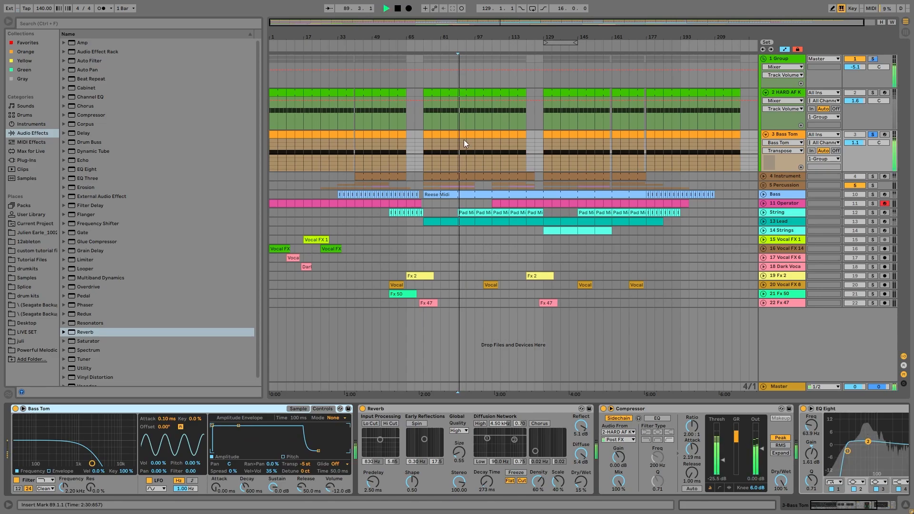
key("space")
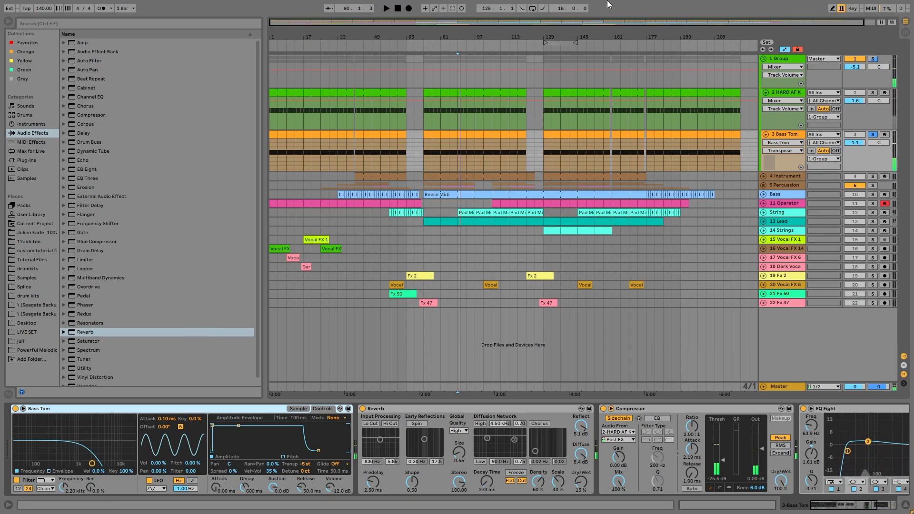
Audition the kick and Bass Tom together and examine Bass Tom's Reverb, sidechained Compressor, EQ Eight and Utility, including EQ Eight band 1.
key("space")
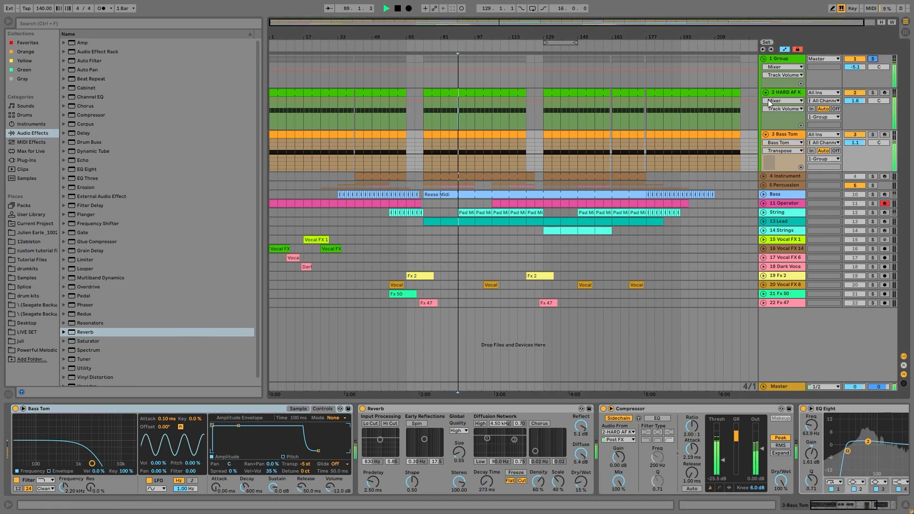
key("space")
scroll(507, 473, "right", 5)
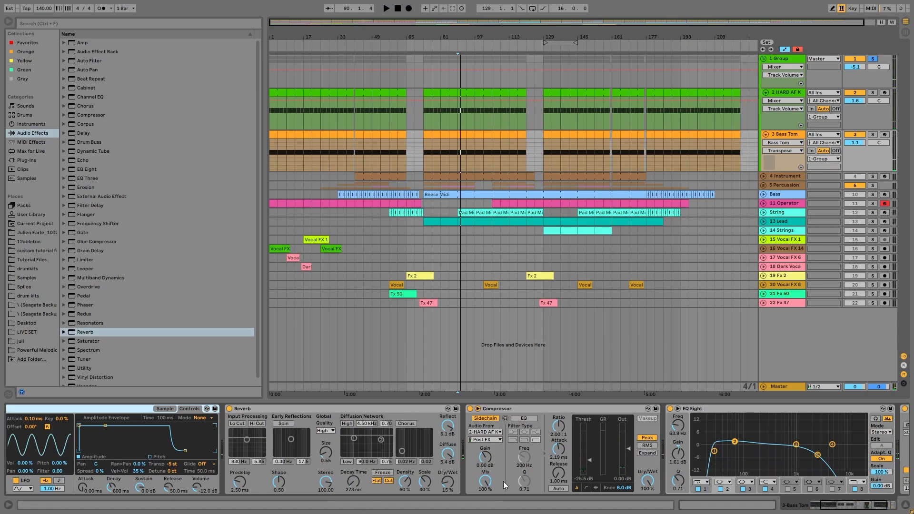
scroll(503, 481, "right", 4)
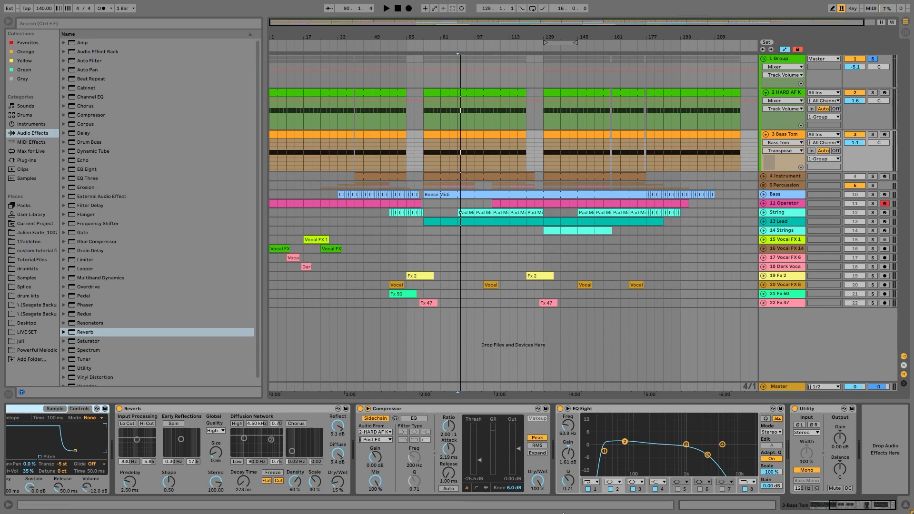
left_click(601, 449)
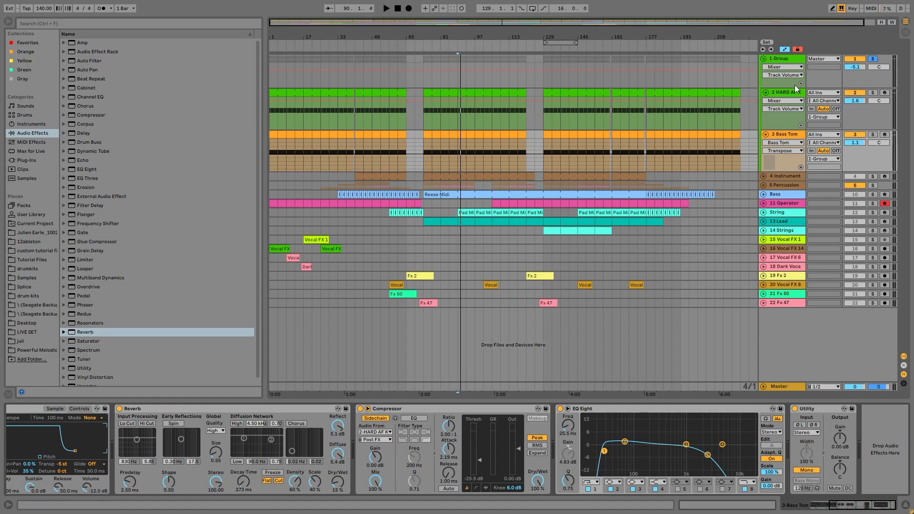
key("space")
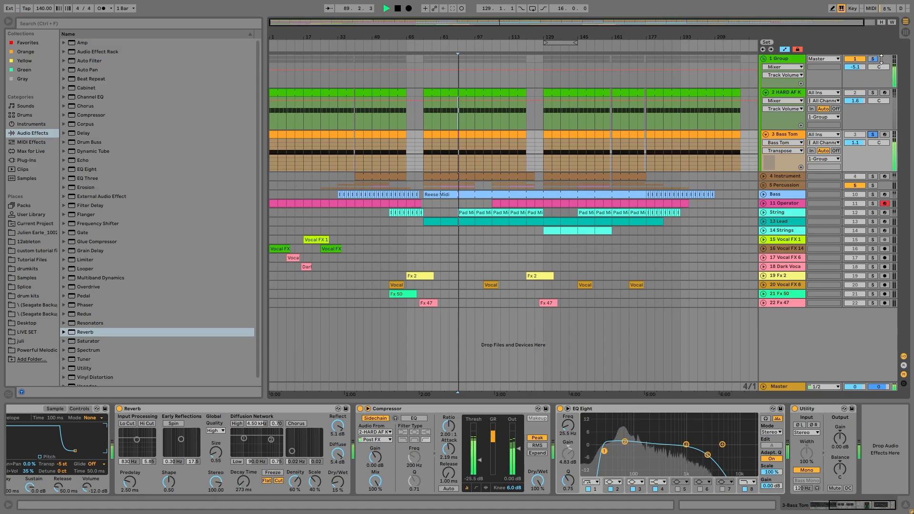
key("space")
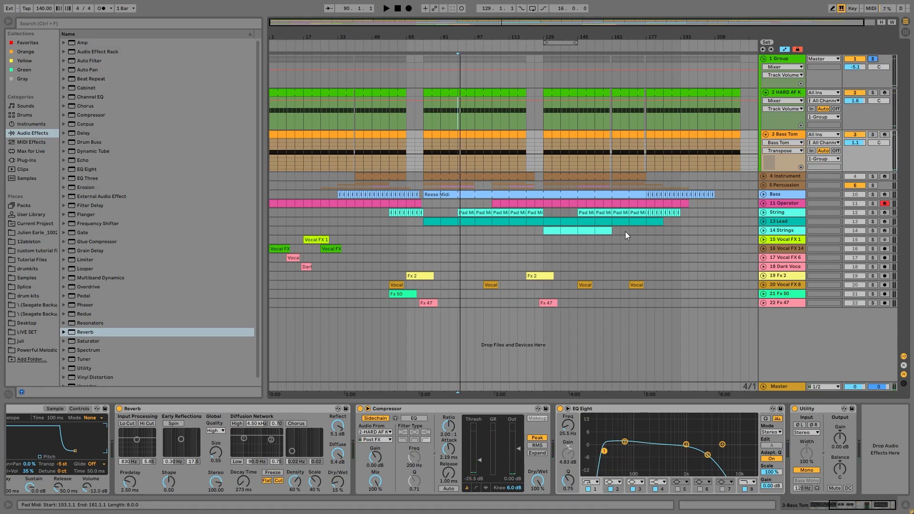
Show the frequency automation of the group's first Auto Filter and audition it from bar 61.
left_click(794, 59)
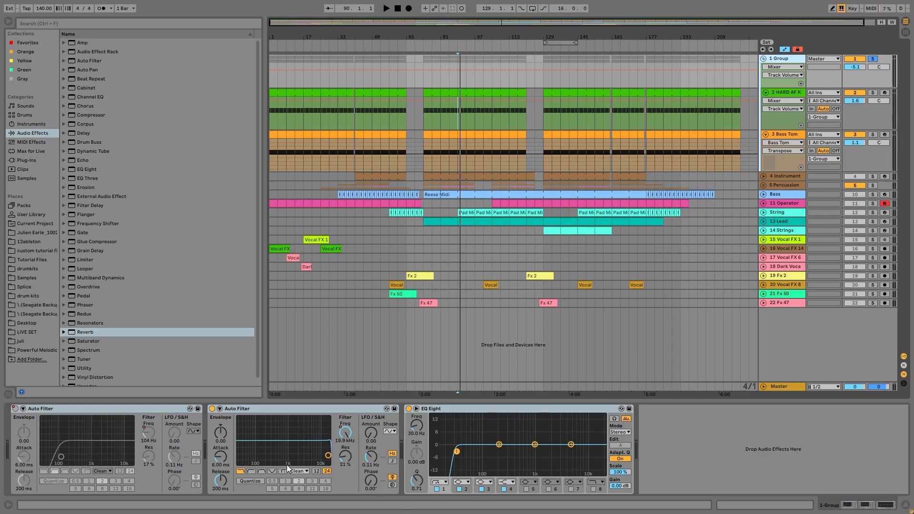
right_click(151, 437)
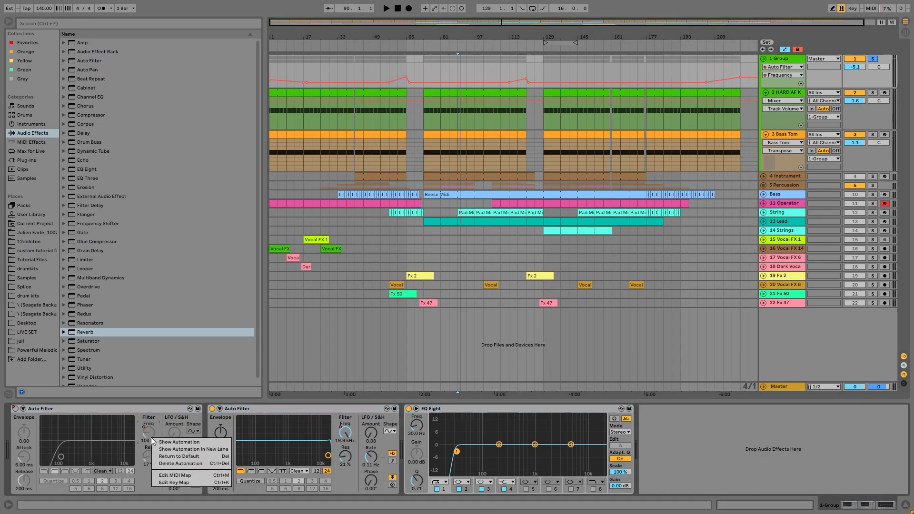
left_click(394, 62)
key("space")
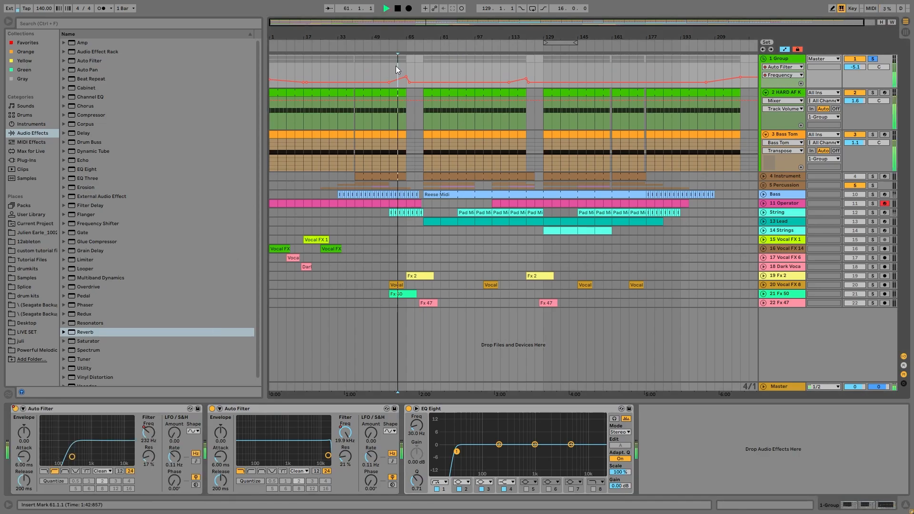
key("space")
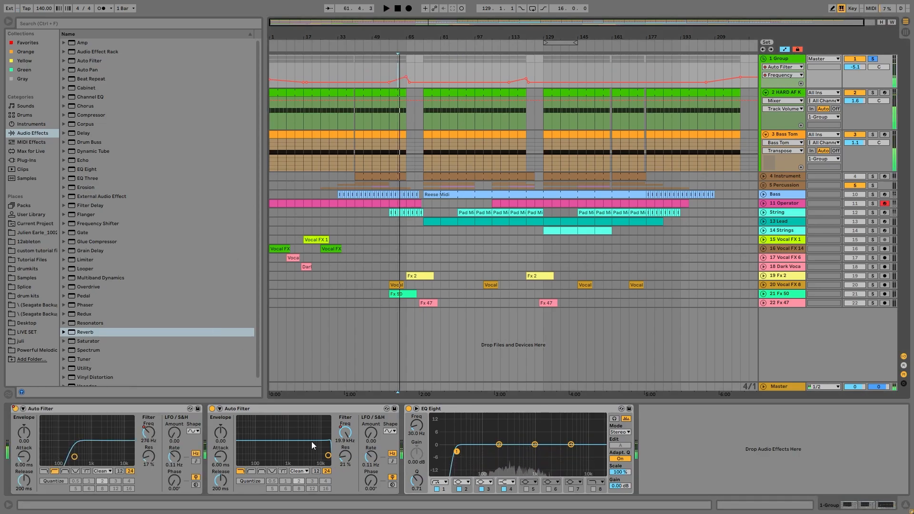
Show the frequency automation of the group's second Auto Filter and audition it from bar 5.
right_click(355, 438)
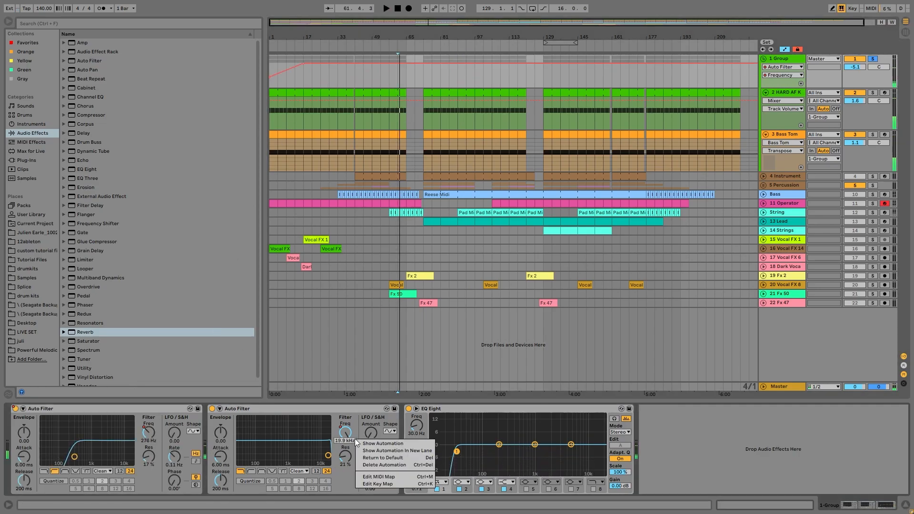
left_click(278, 61)
key("space")
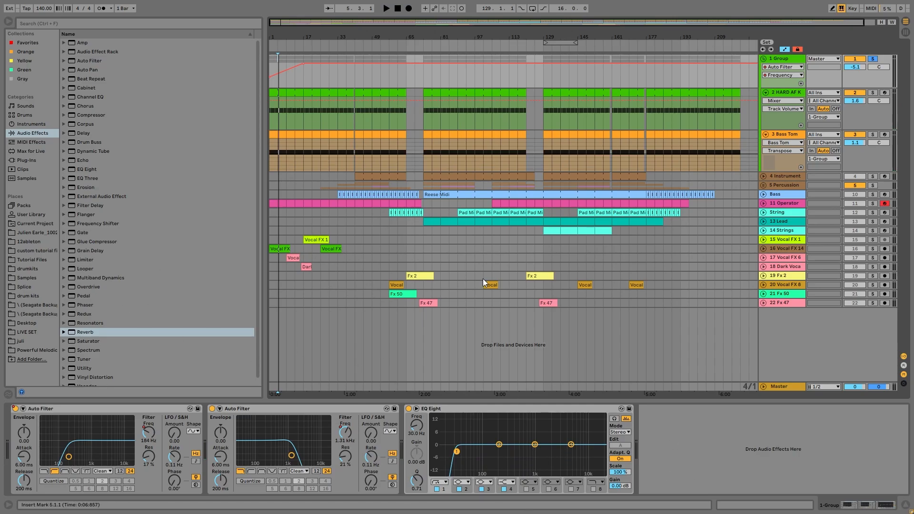
Solo and unfold the 4 Instrument Rack track and audition it from bar 73.
left_click(878, 176)
left_click(872, 176)
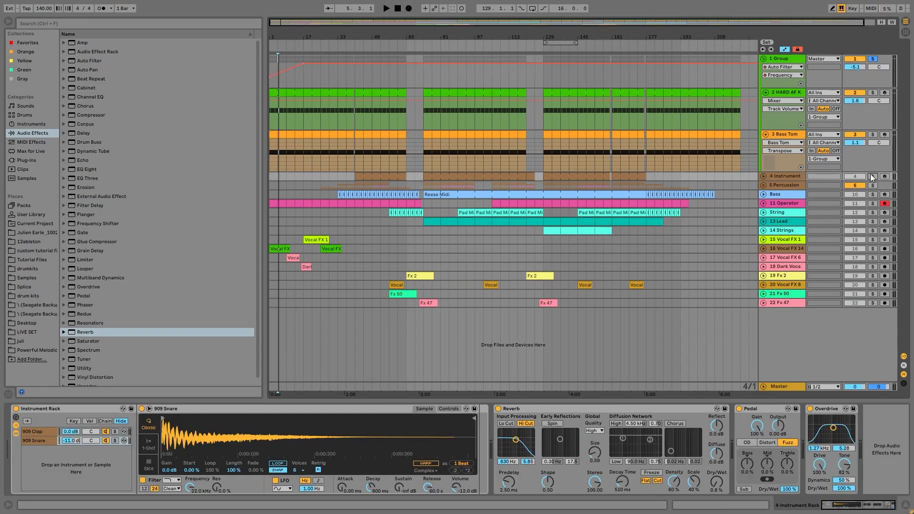
left_click(762, 176)
left_click_drag(477, 184, 425, 180)
key("space")
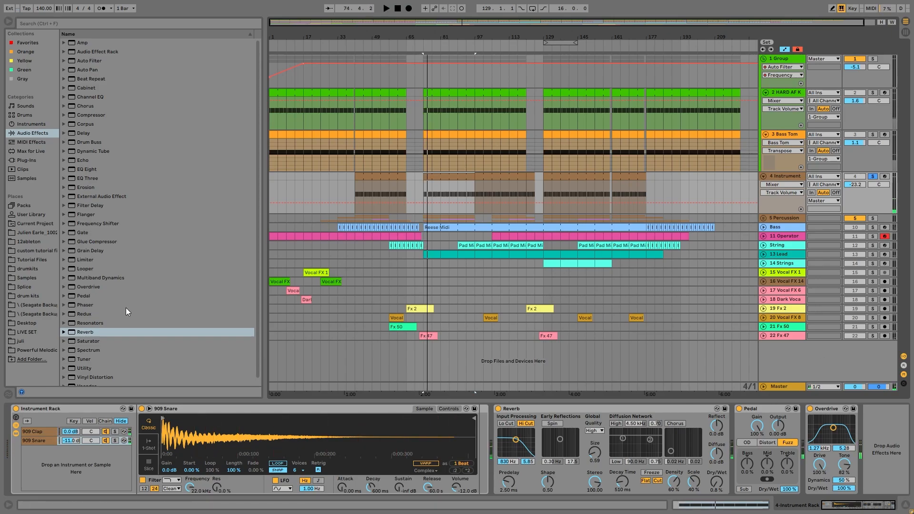
Unsolo the Instrument Rack track to hear it in the full mix, and solo it again.
left_click(872, 177)
key("space")
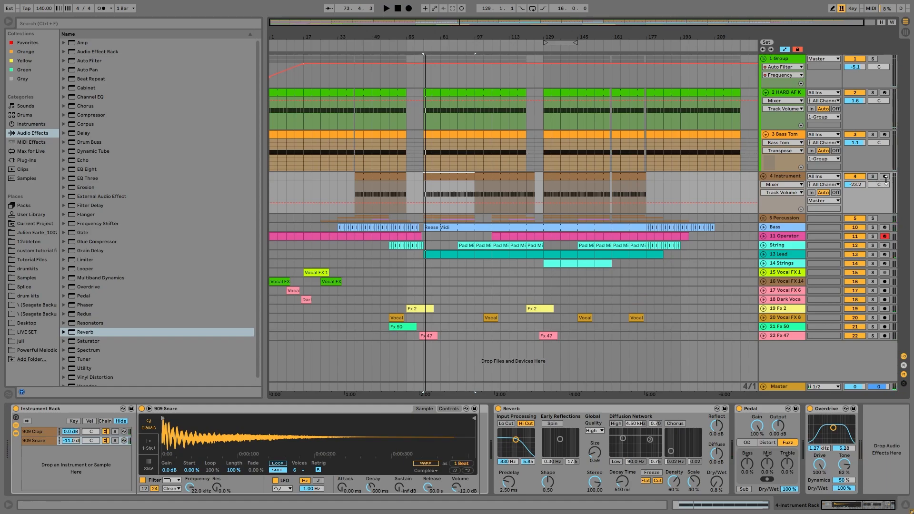
left_click(872, 176)
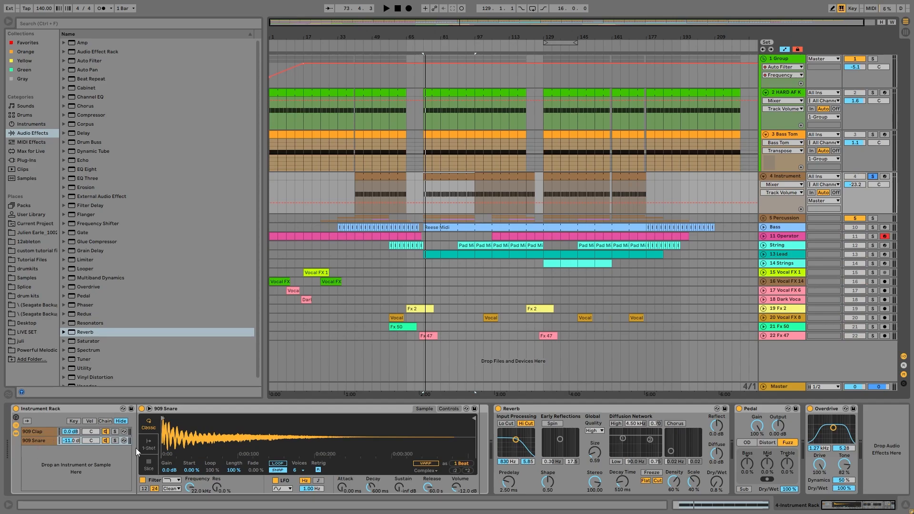
Audition the 909 Snare and 909 Clap chains of the Instrument Rack separately by soloing each one.
left_click(114, 441)
key("space")
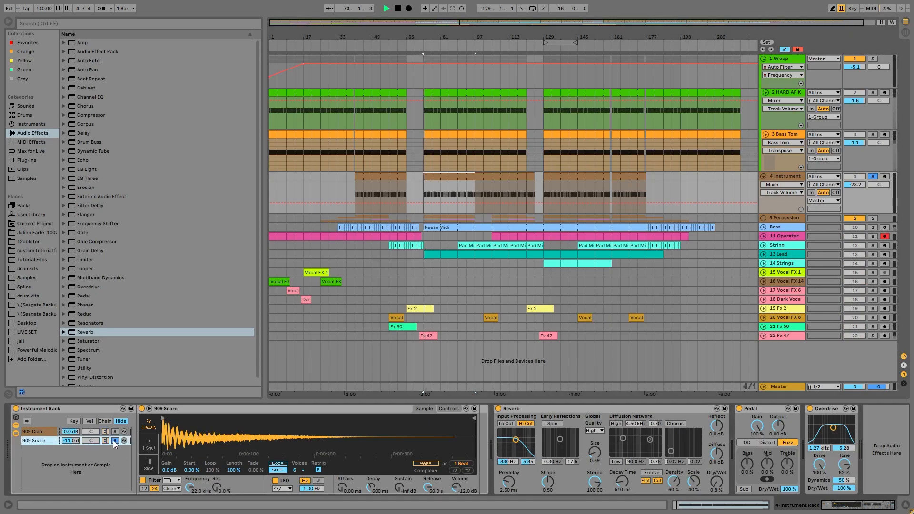
left_click(118, 432)
left_click(115, 431)
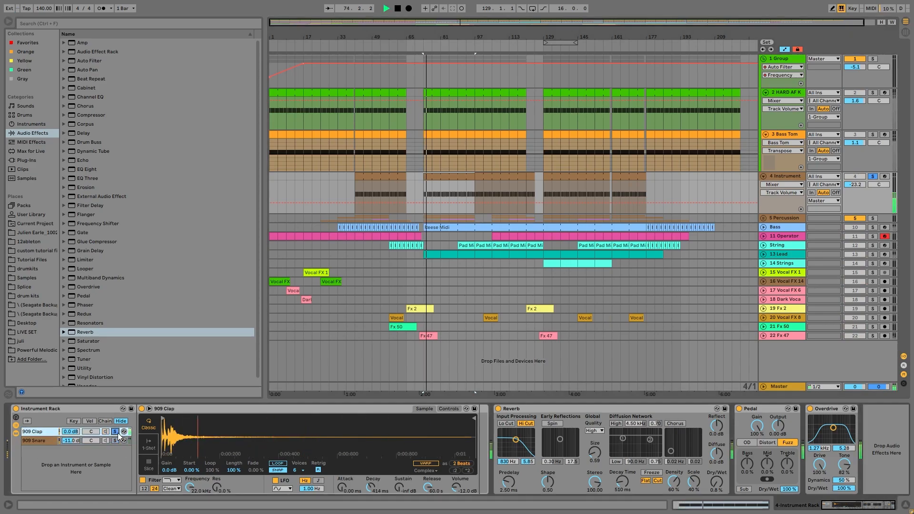
key("space")
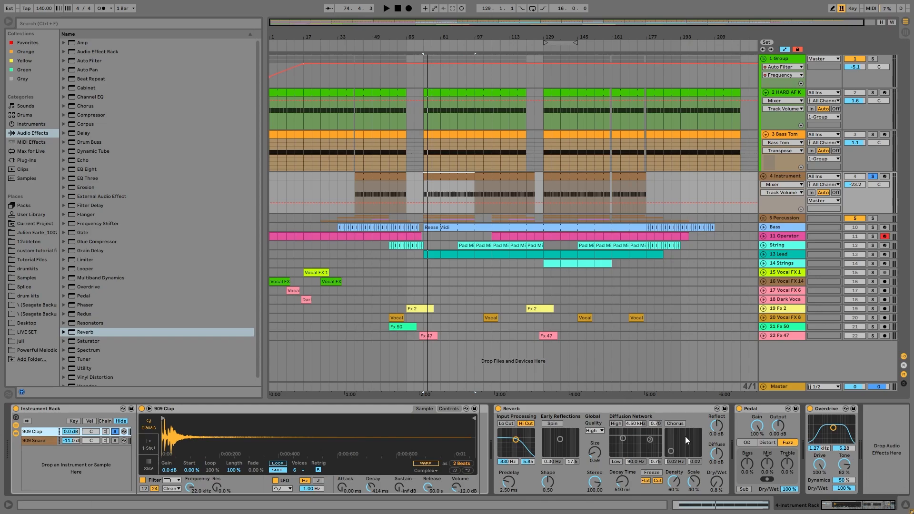
Unsolo the 909 Clap chain and audition both rack chains together through the Reverb, Pedal and Overdrive.
left_click(115, 431)
key("space")
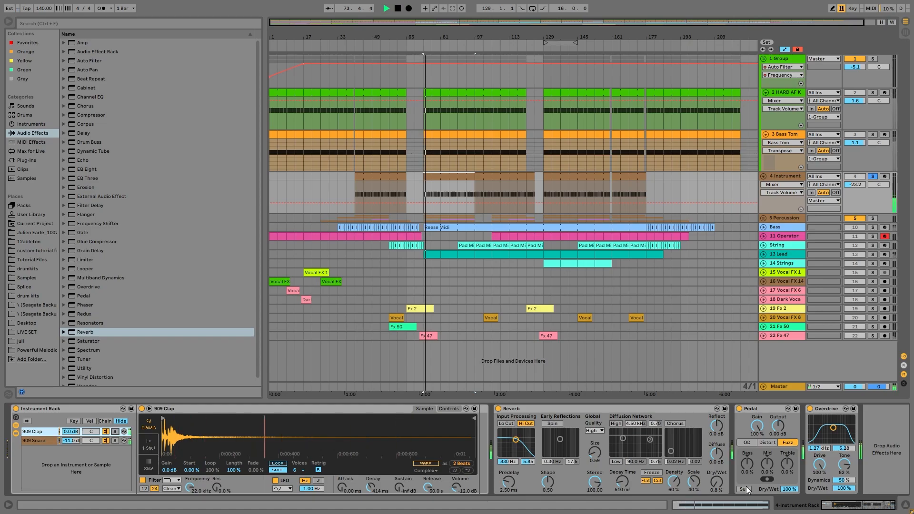
key("space")
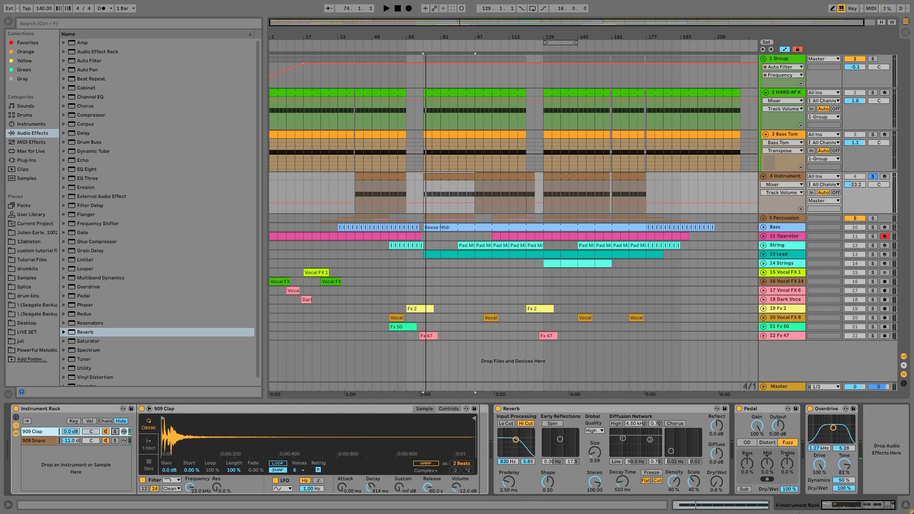
Unfold and solo the 5 Percussion group and play its loops, hi-hat and ride tracks from bar 73.
left_click(763, 218)
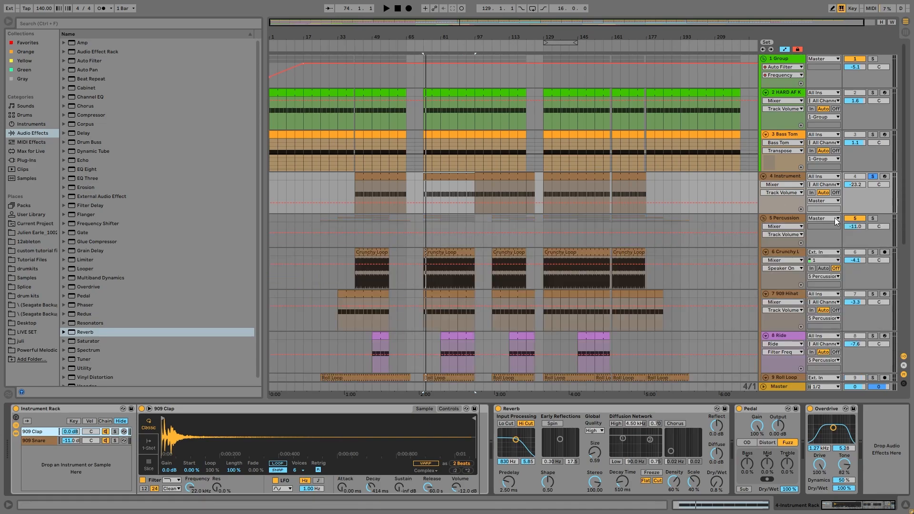
left_click(872, 218)
scroll(871, 218, "down", 3)
key("space")
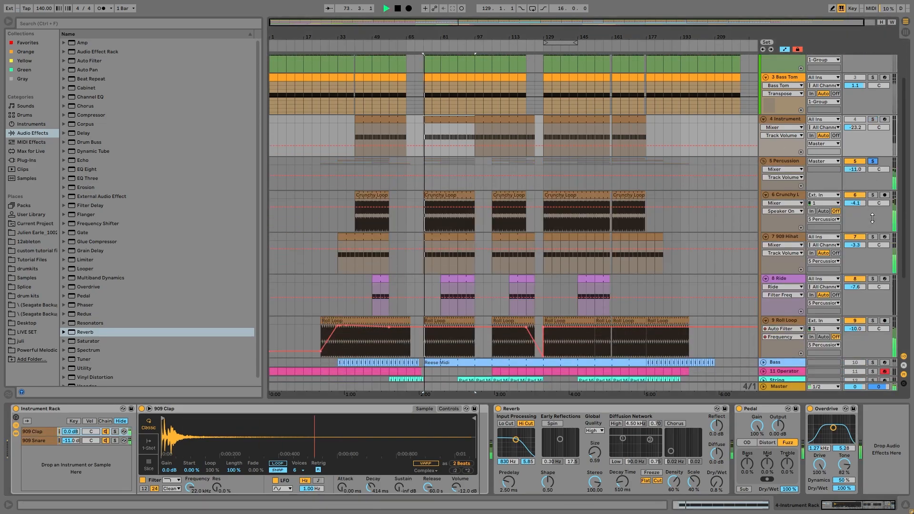
scroll(847, 229, "down", 2)
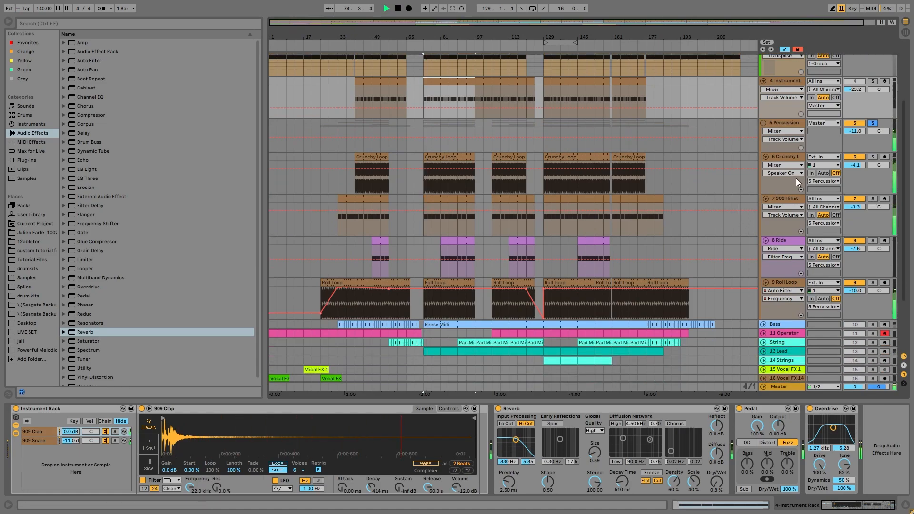
Compare the 6 Crunchy Loop and 9 Roll Loop tracks from bar 73 by soloing each one in turn.
key("space")
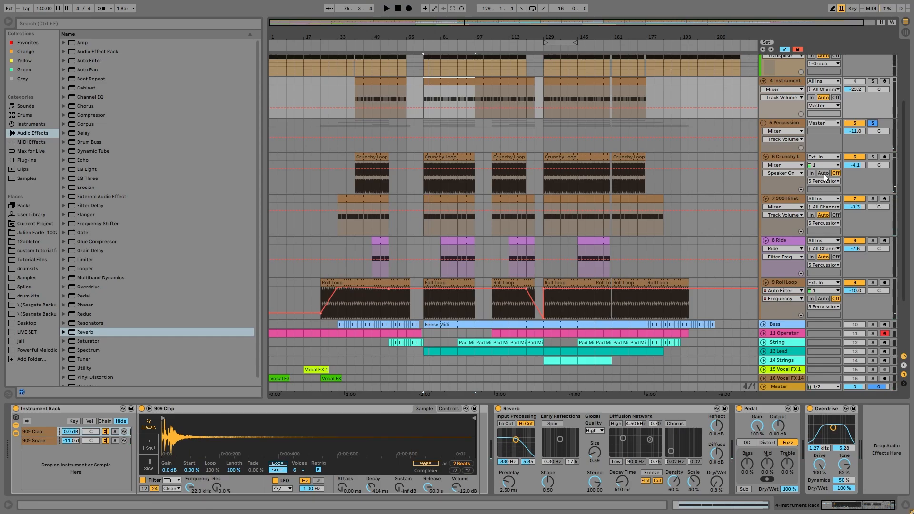
key("space")
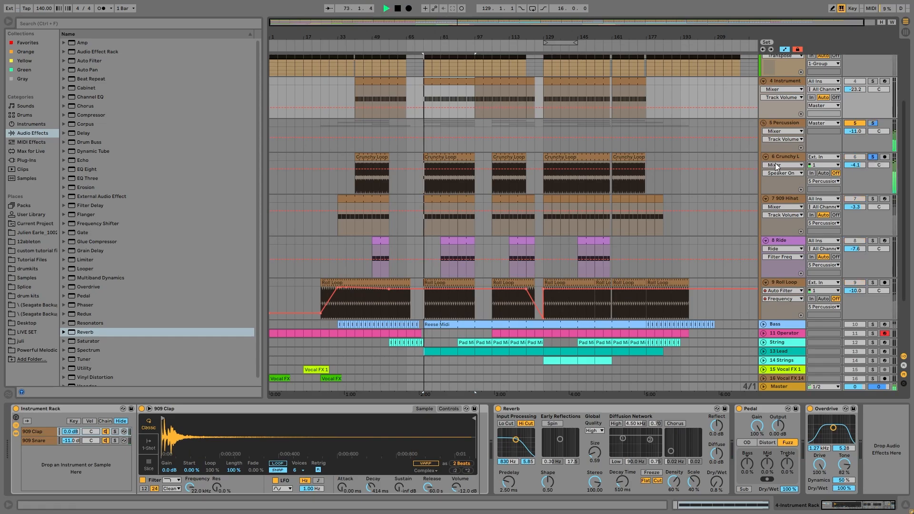
left_click(873, 158)
left_click(871, 283)
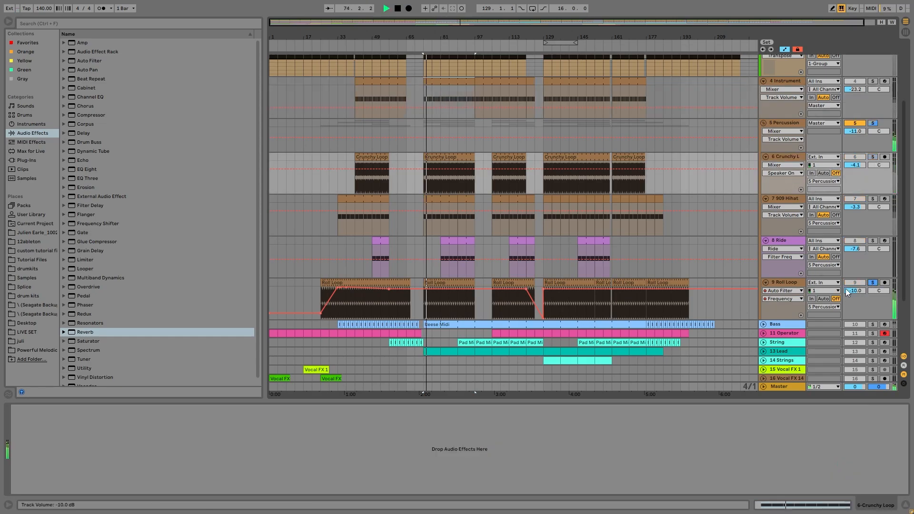
left_click(872, 157)
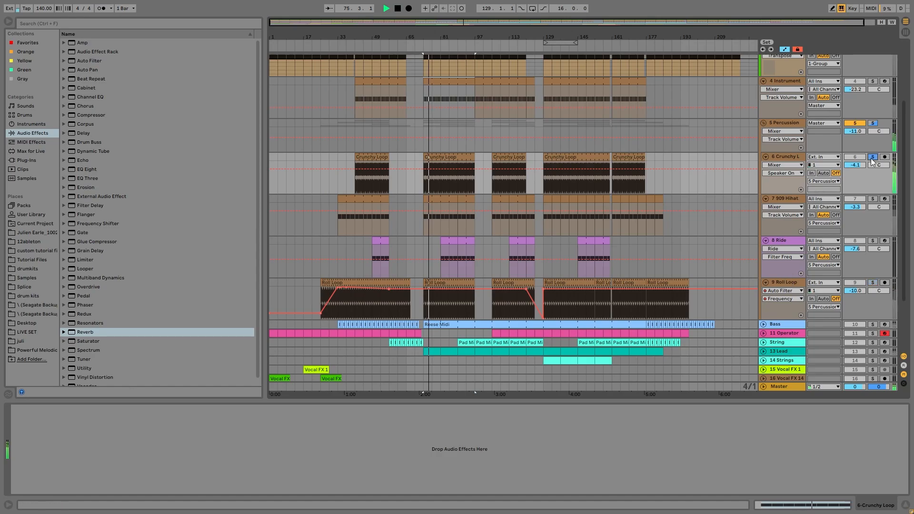
key("space")
Audition 9 Roll Loop with its Auto Filter, 6 Crunchy Loop and 7 909 Hihat individually from bar 73.
left_click(872, 283)
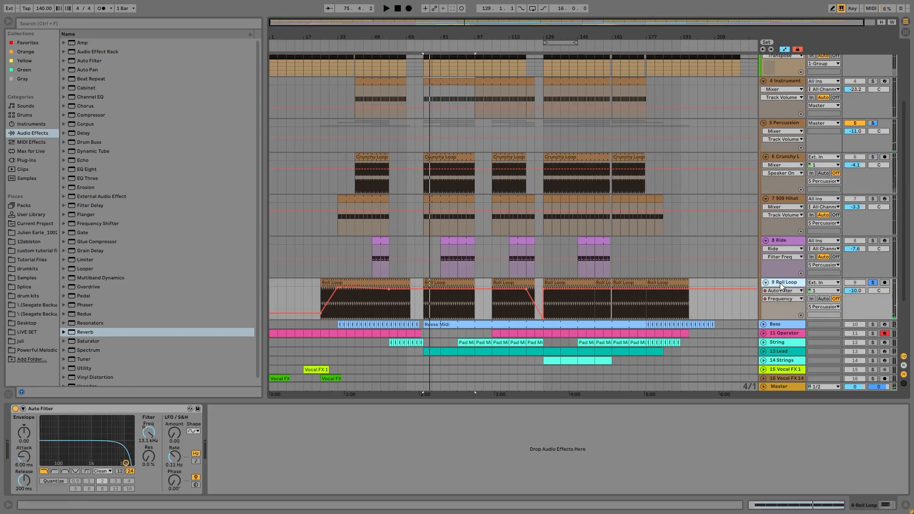
key("space")
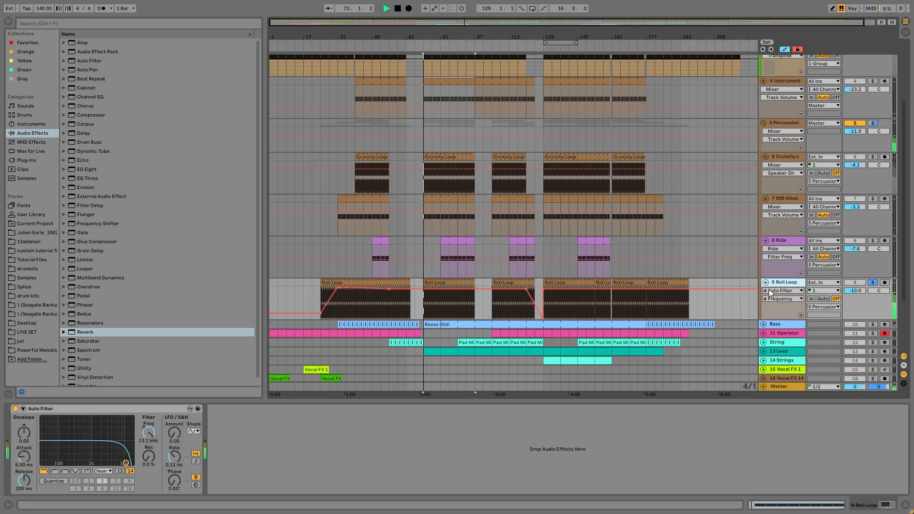
left_click(873, 198)
left_click(872, 157)
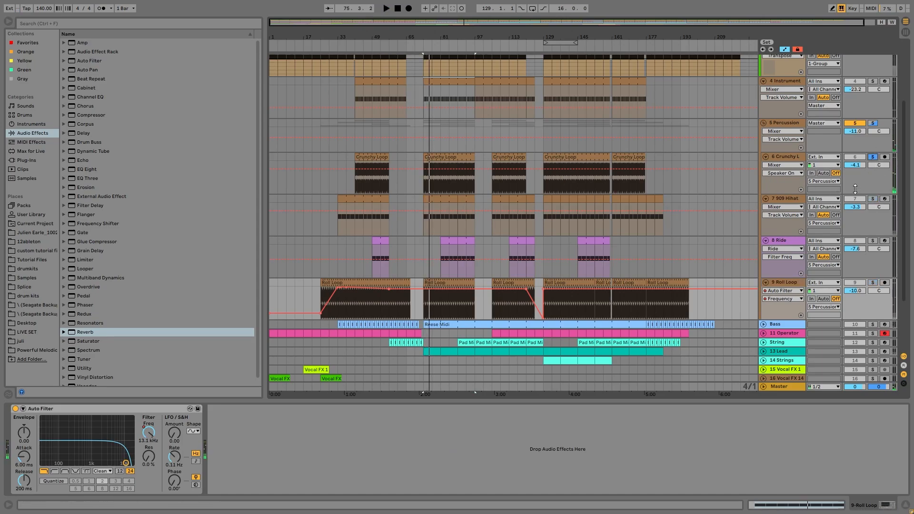
left_click(873, 200)
key("space")
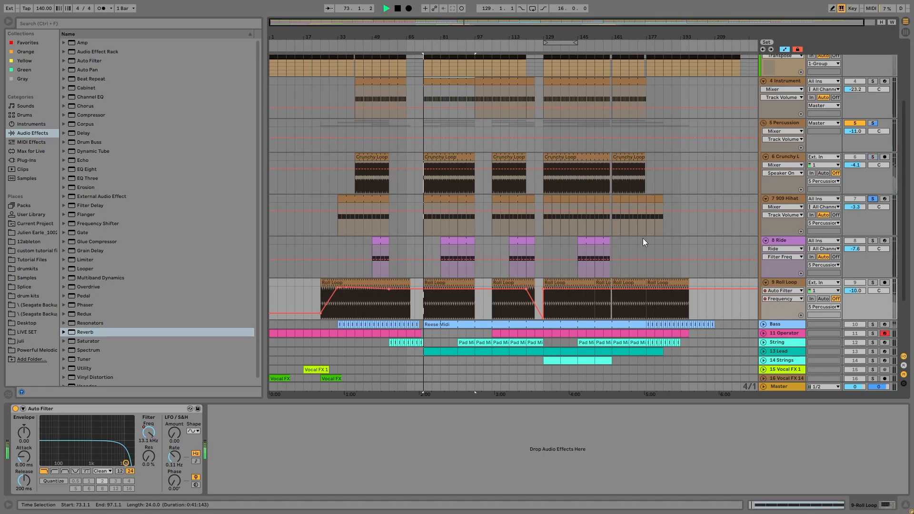
Solo the 8 Ride track from bar 81, and unsolo the 5 Percussion group to hear the full mix.
left_click(448, 238)
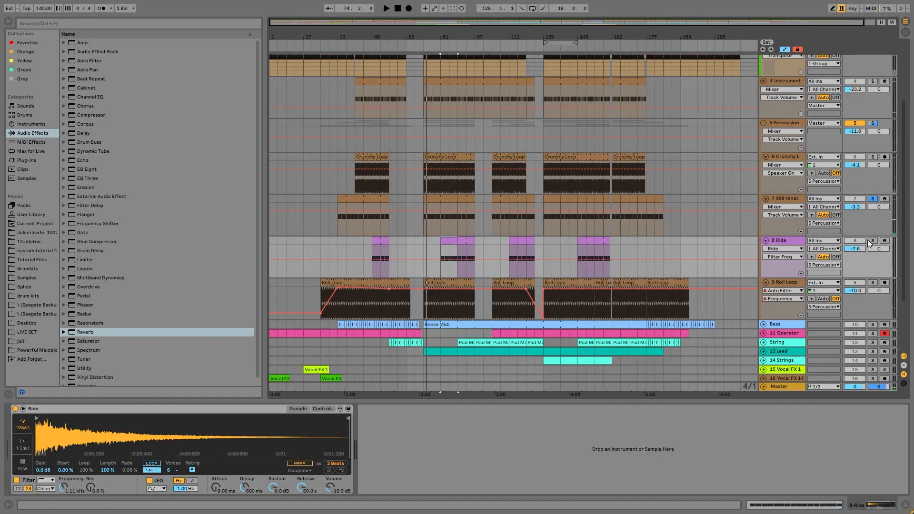
left_click(872, 240)
key("space")
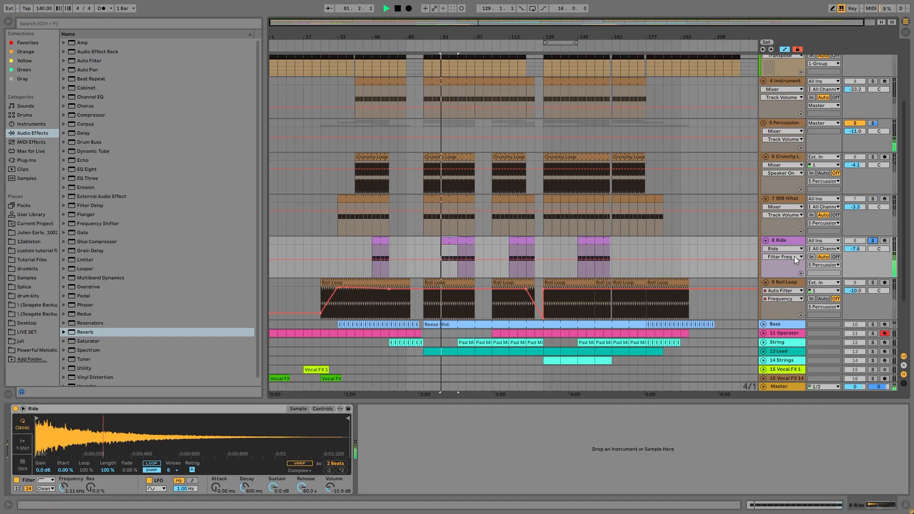
left_click(875, 123)
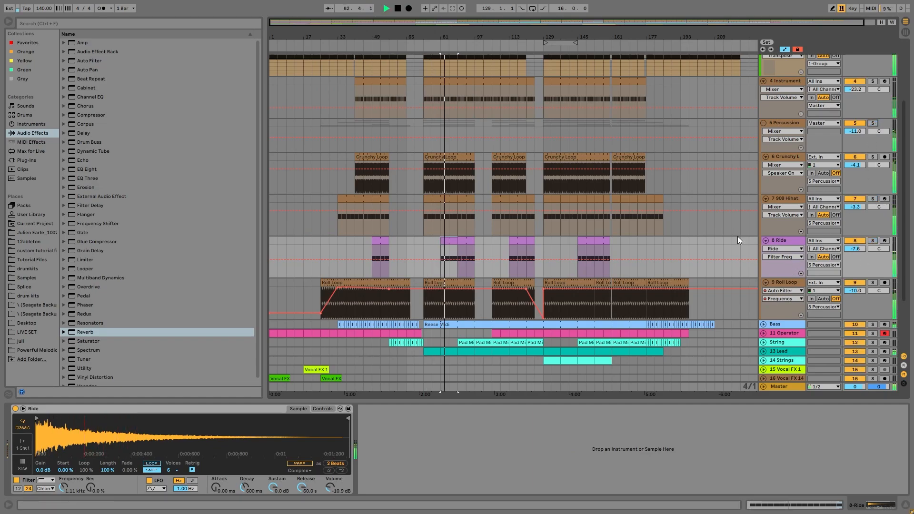
key("space")
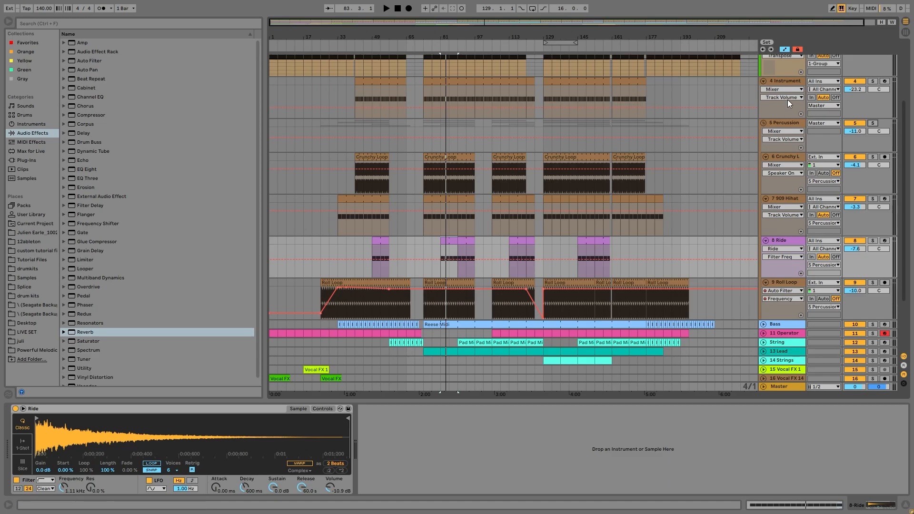
left_click(782, 123)
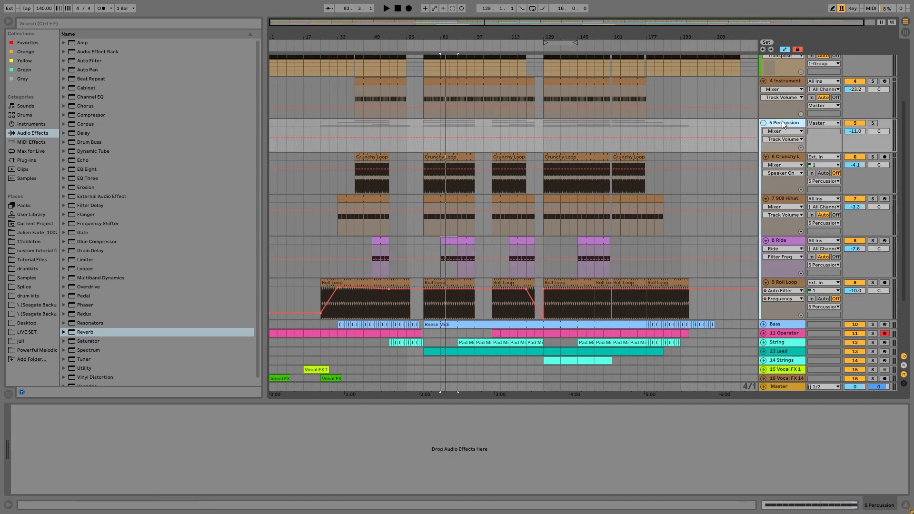
Solo and unfold the Bass track and play it from bar 81.
scroll(851, 276, "down", 3)
left_click(872, 268)
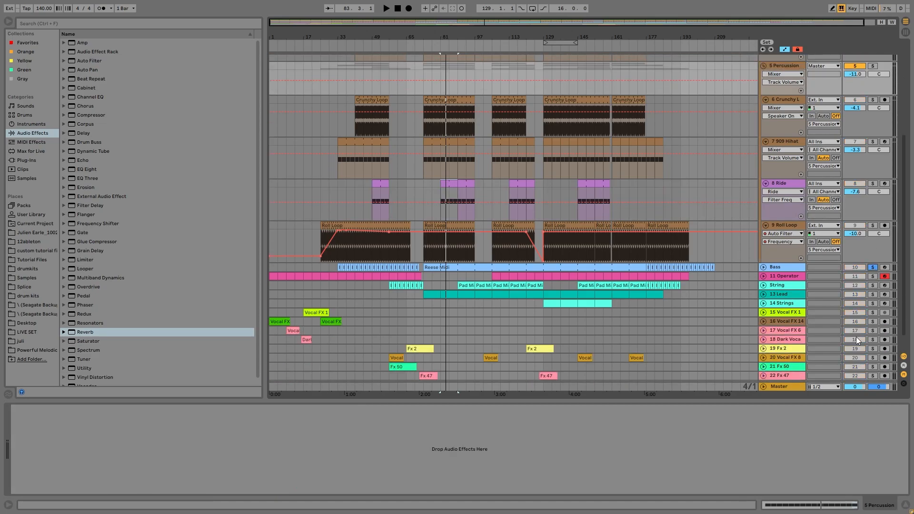
left_click(763, 268)
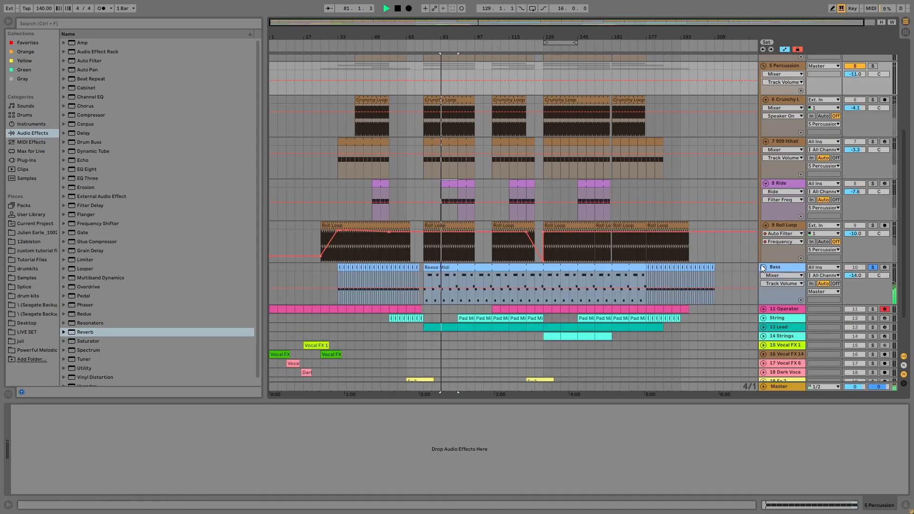
key("space")
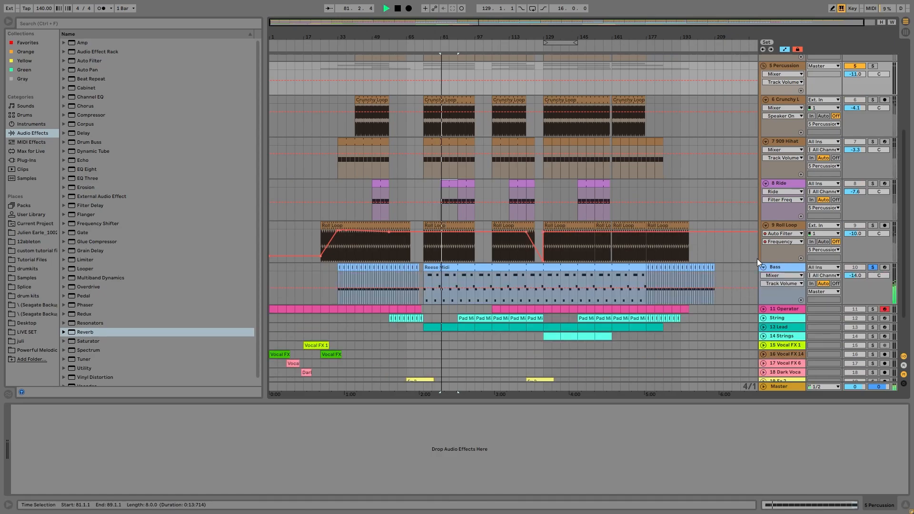
left_click(786, 270)
Open the Reese Midi clip on the Bass track and examine its notes bar by bar, including the octave layers.
double_click(484, 267)
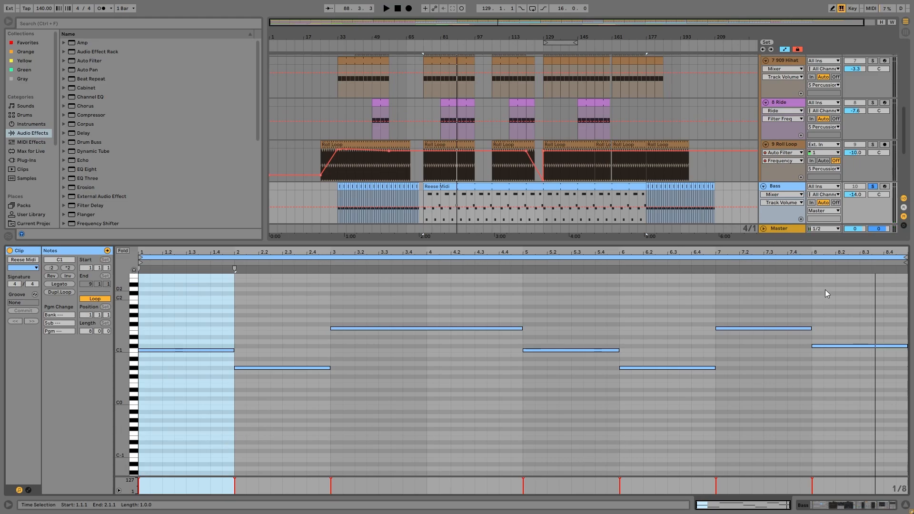
left_click(193, 337)
left_click(188, 351)
left_click(266, 367)
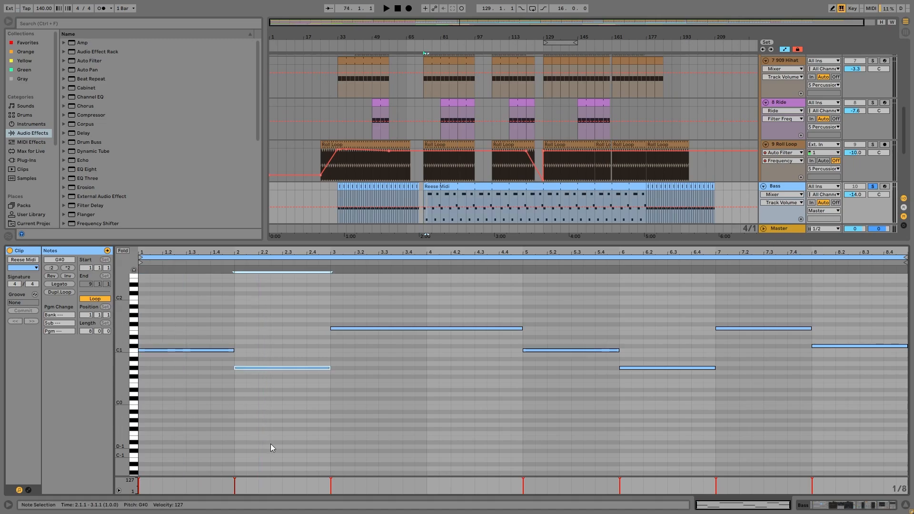
left_click_drag(377, 383, 396, 287)
left_click_drag(567, 328, 573, 370)
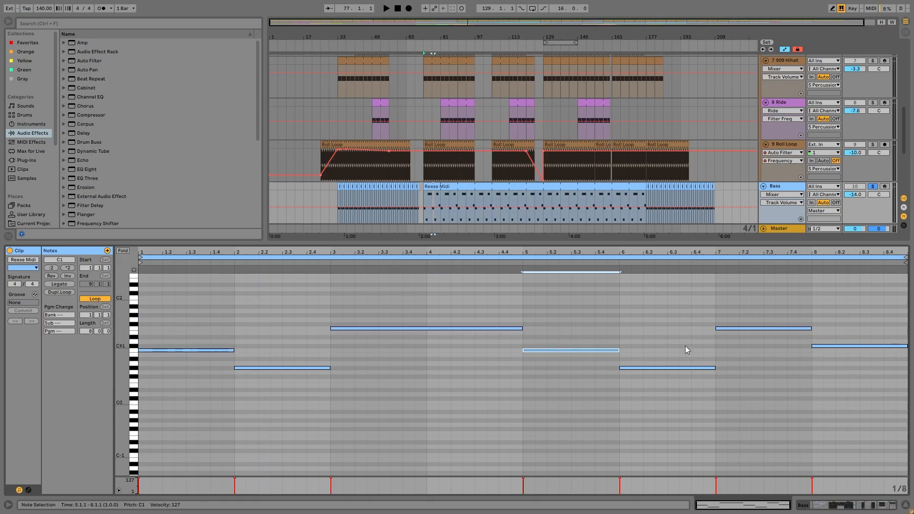
left_click_drag(685, 346, 685, 386)
left_click_drag(744, 303, 752, 400)
left_click_drag(840, 323, 828, 384)
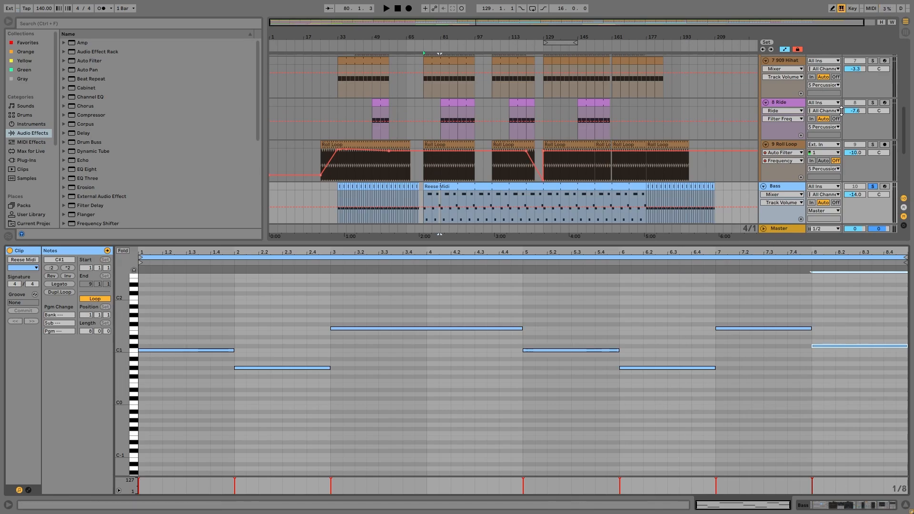
Play the Bass track and examine its device chain back to the Instrument Rack and the first Wavetable's Osc 2.
key("space")
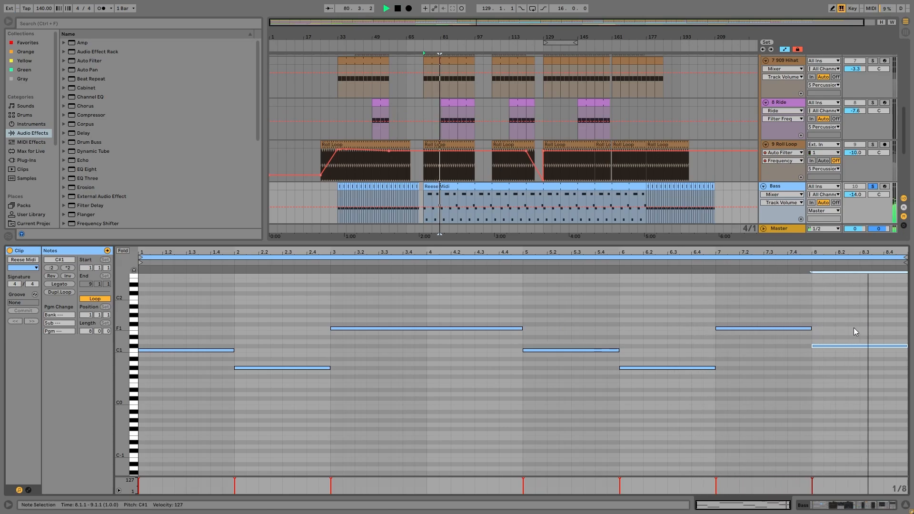
left_click(786, 184)
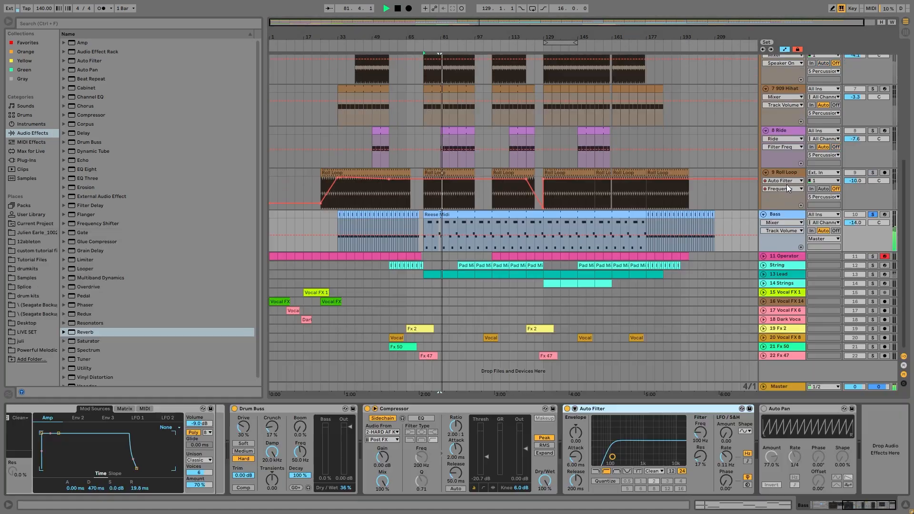
key("space")
scroll(384, 420, "left", 3)
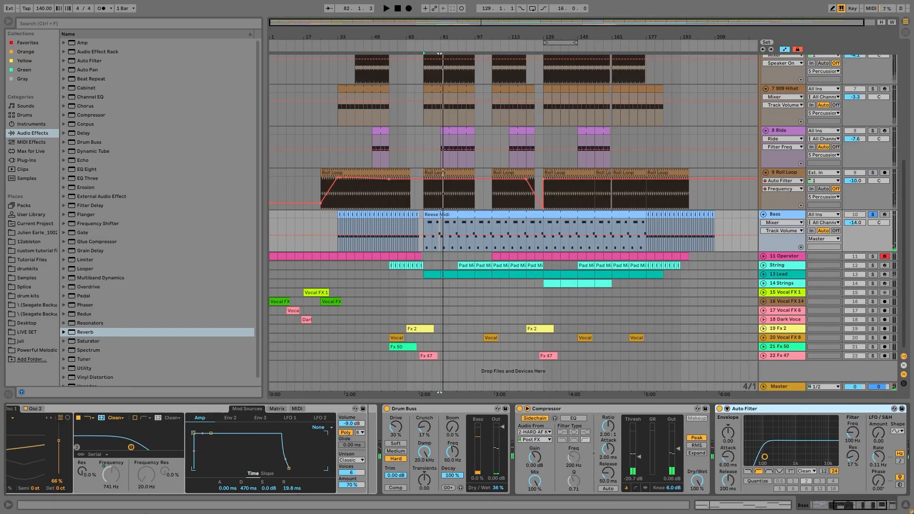
scroll(69, 432, "left", 5)
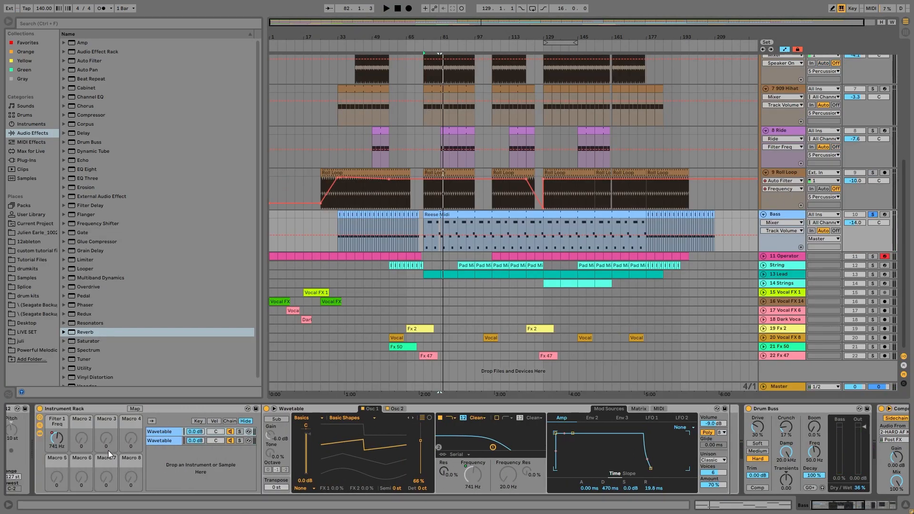
scroll(108, 450, "left", 2)
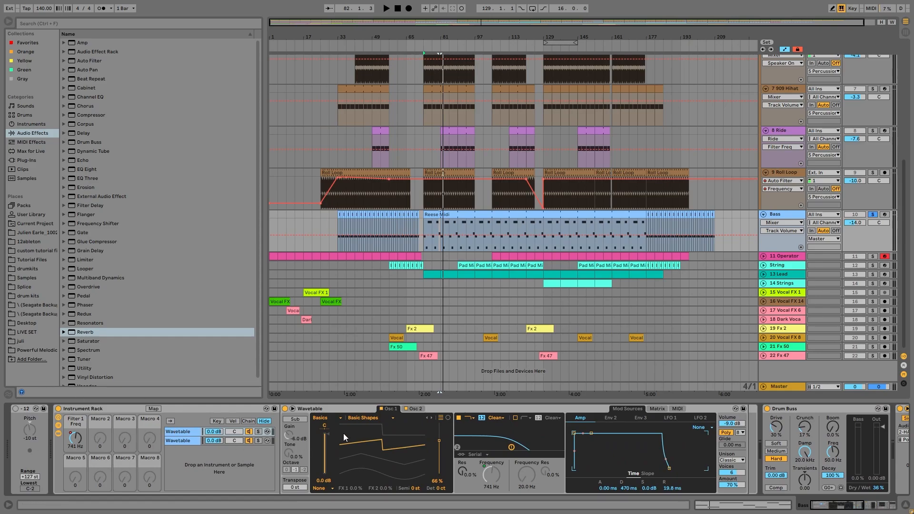
left_click(421, 409)
Audition the second Wavetable chain of the Bass rack by soloing it up to bar 101, and unsolo it again.
left_click(258, 440)
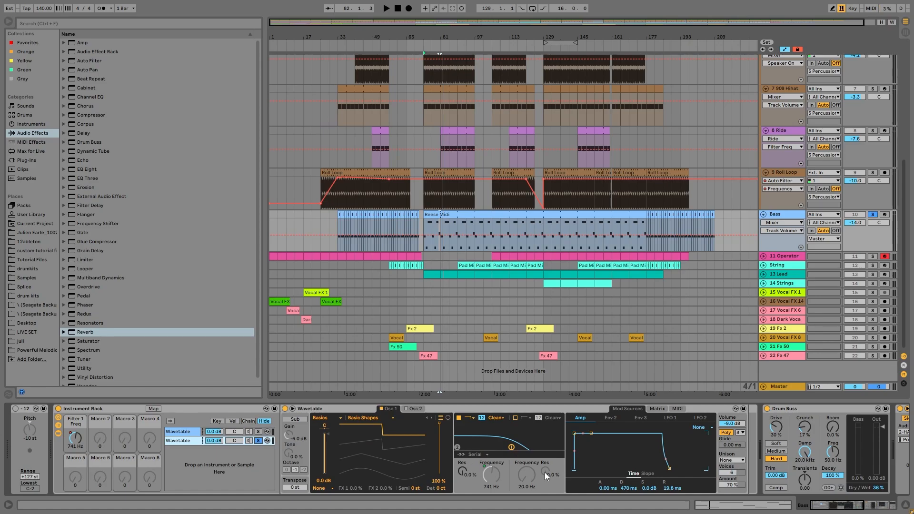
key("space")
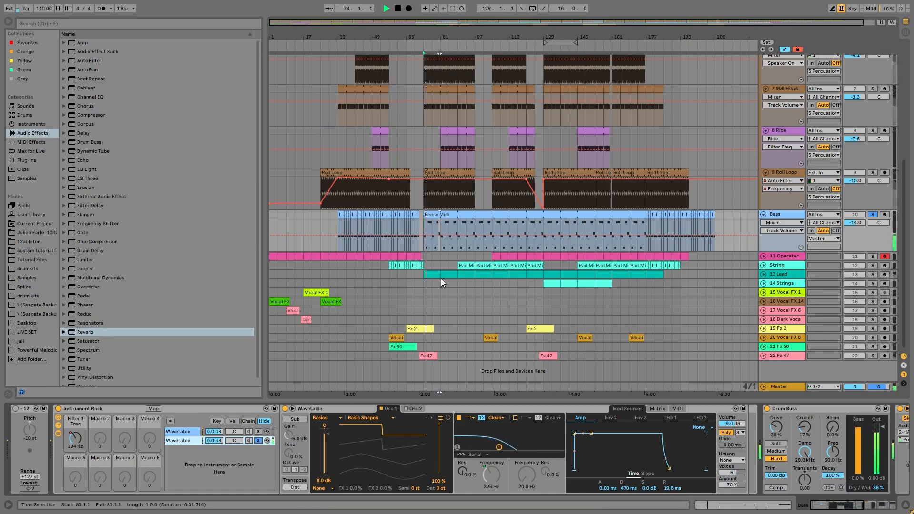
left_click(486, 222)
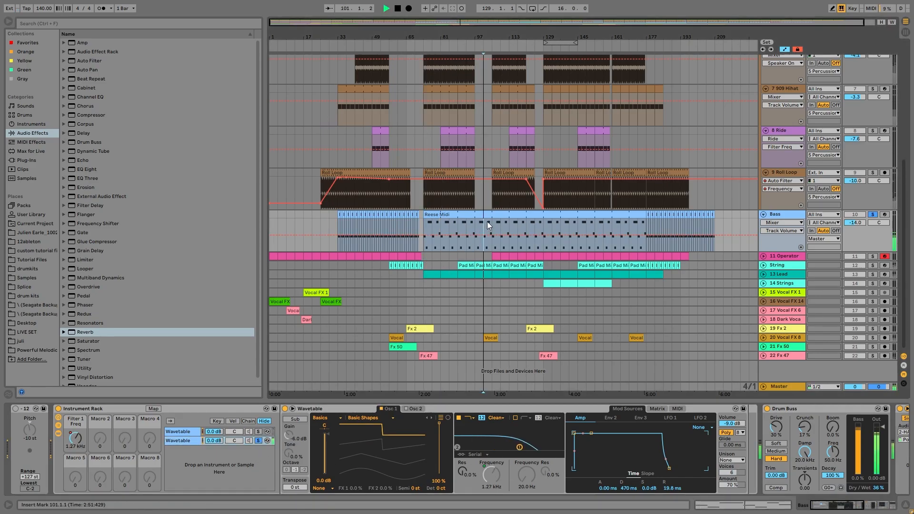
left_click(258, 440)
scroll(278, 442, "right", 5)
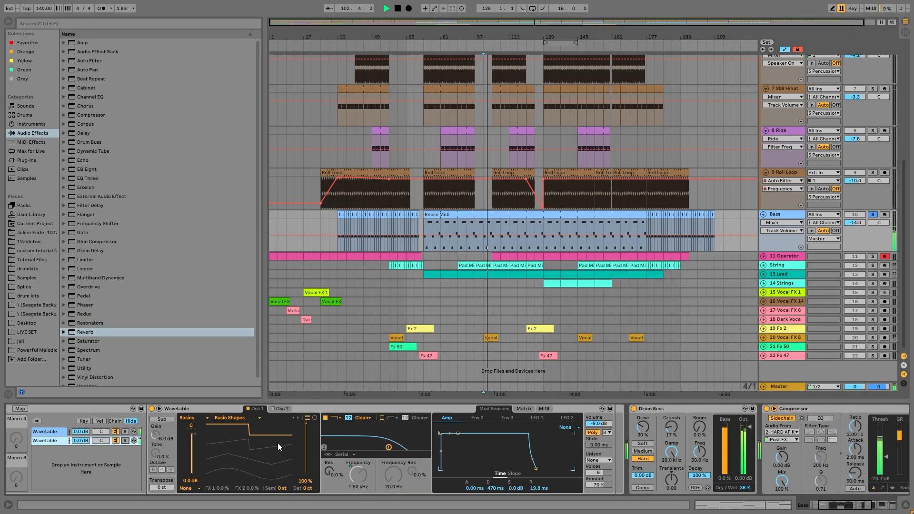
key("space")
scroll(230, 441, "left", 5)
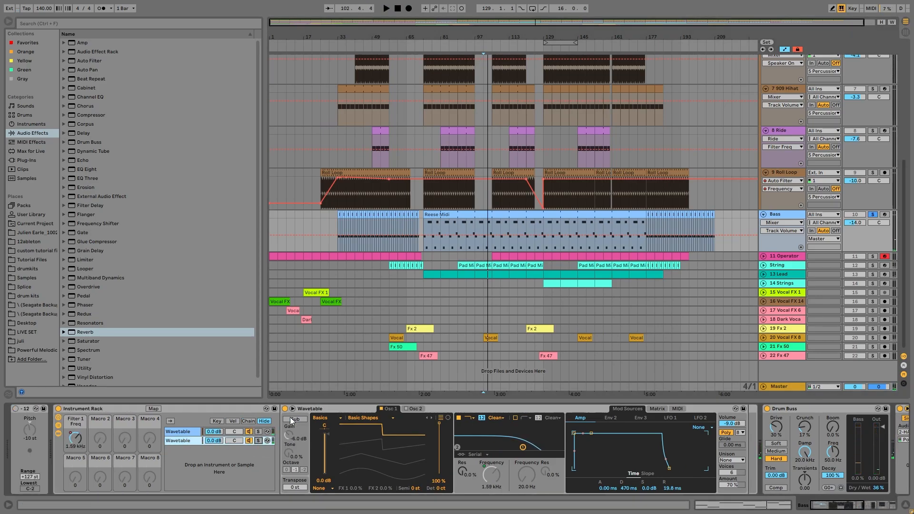
Show the automation of the Instrument Rack's Filter 1 Freq macro on the Bass track.
left_click(170, 432)
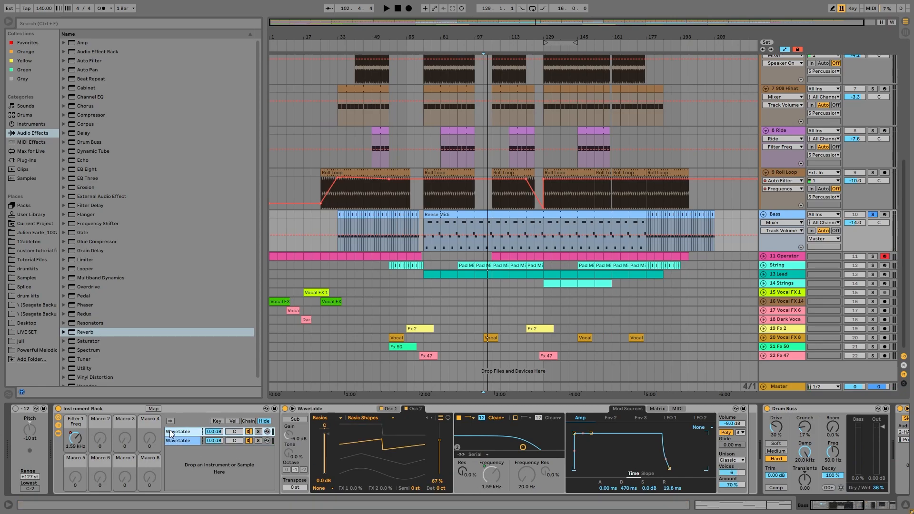
right_click(79, 447)
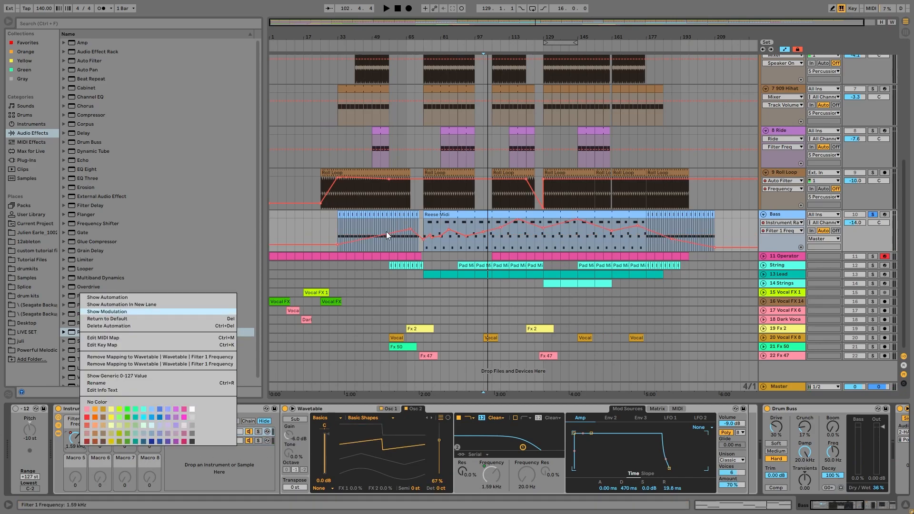
left_click(459, 234)
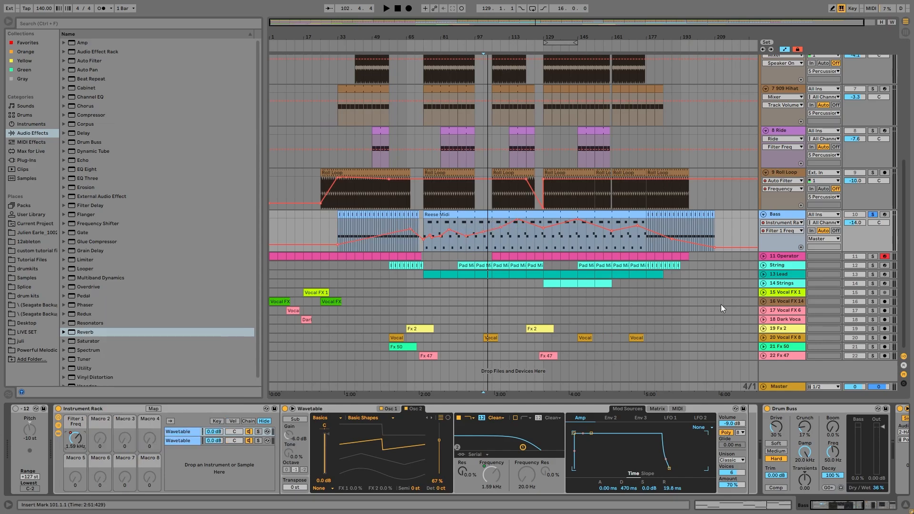
Delete the Auto Pan at the end of the Bass track's device chain.
left_click(875, 510)
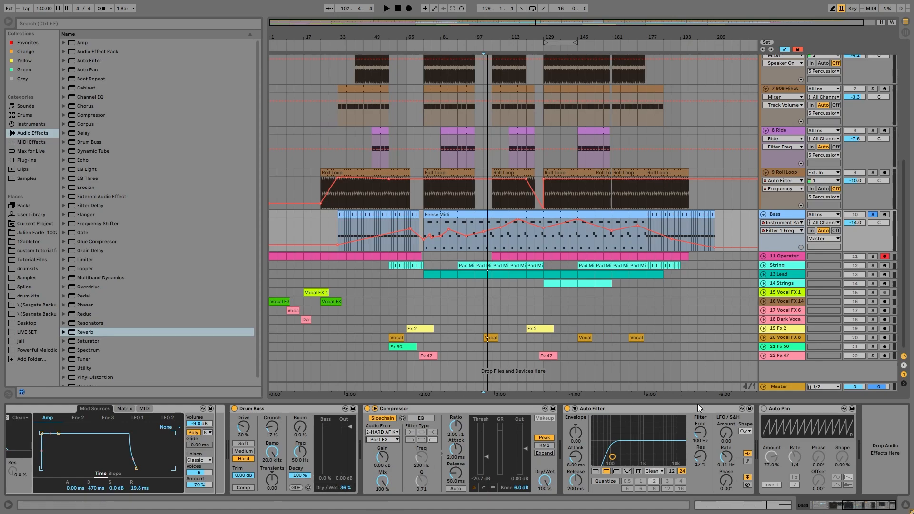
left_click(776, 409)
key("Delete")
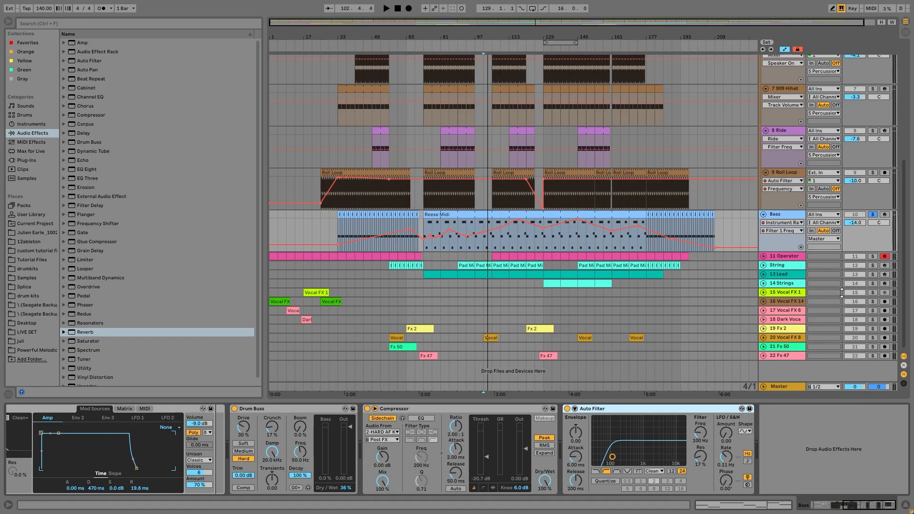
Solo and expand the 11 Operator track, play it from bar 129, and examine its device chain and MIDI clip notes.
left_click(872, 257)
left_click(764, 256)
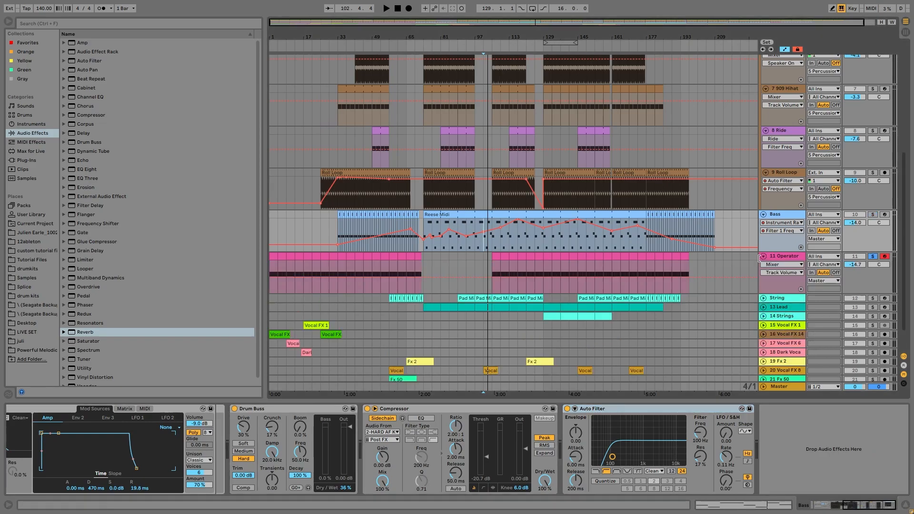
left_click(550, 257)
key("space")
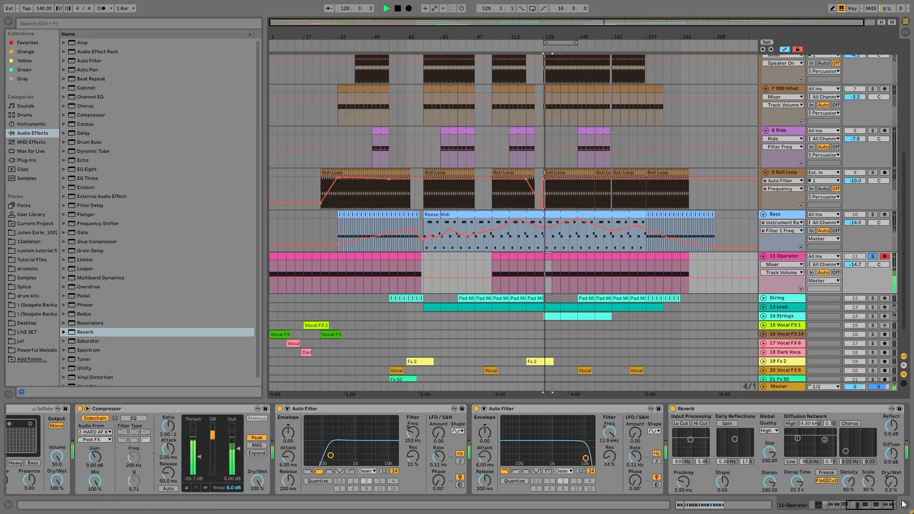
left_click_drag(866, 505, 745, 496)
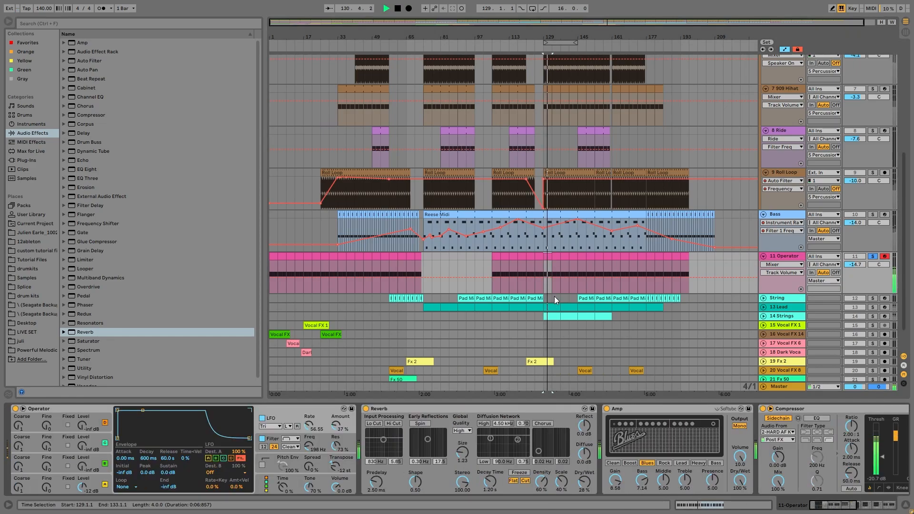
double_click(547, 257)
key("space")
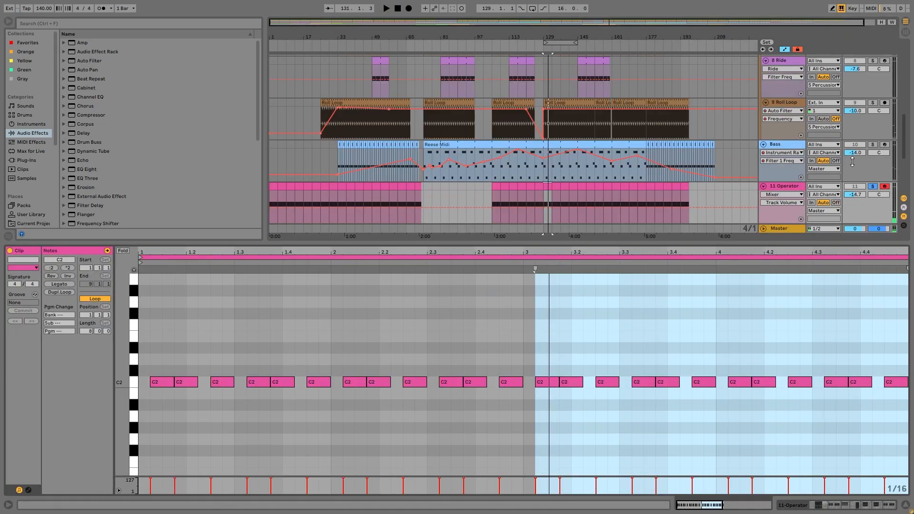
Audition the Bass track together with the 11 Operator track from bar 129, and unsolo Bass again.
left_click(873, 145, "ctrl")
key("space")
left_click(806, 198)
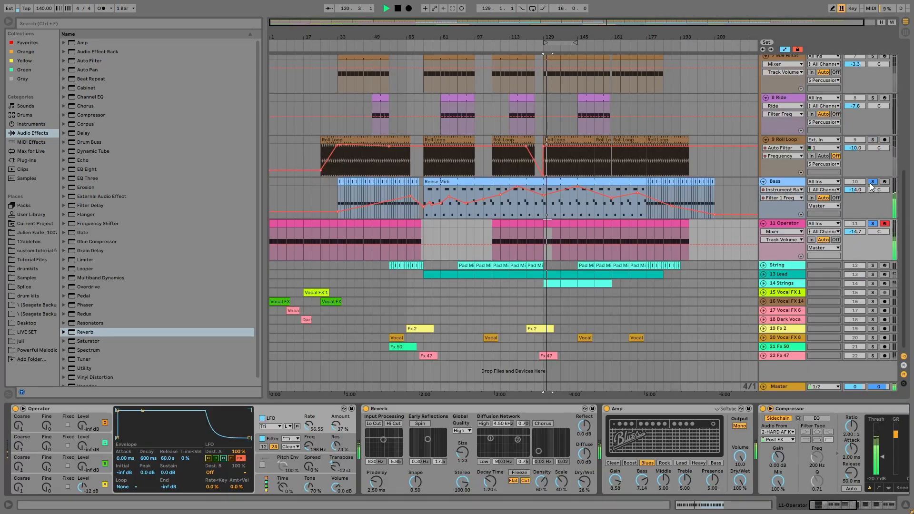
key("space")
left_click(871, 183)
Unsolo the 11 Operator track and play the full mix from bar 129.
left_click(873, 224)
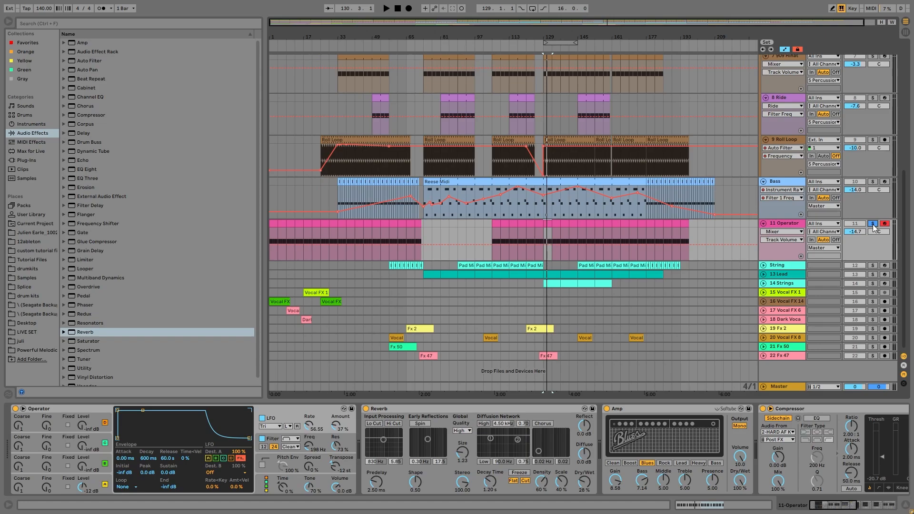
left_click(873, 225)
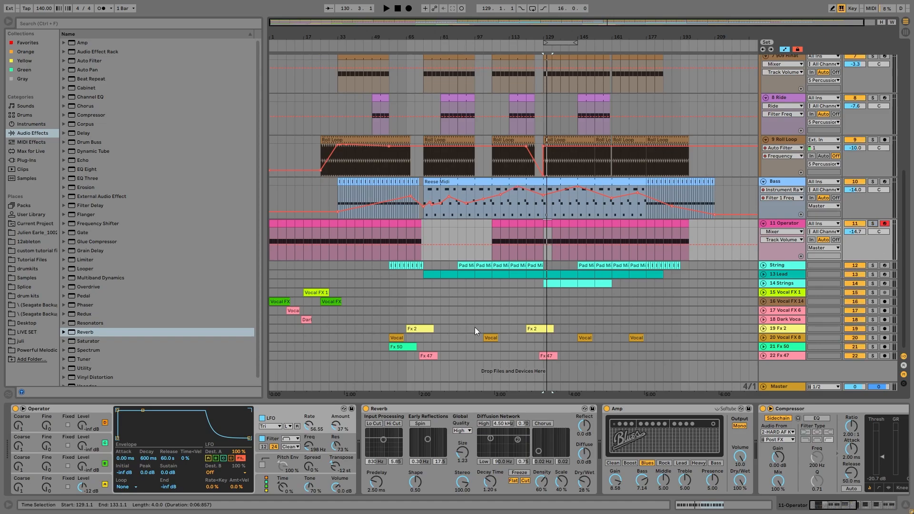
key("space")
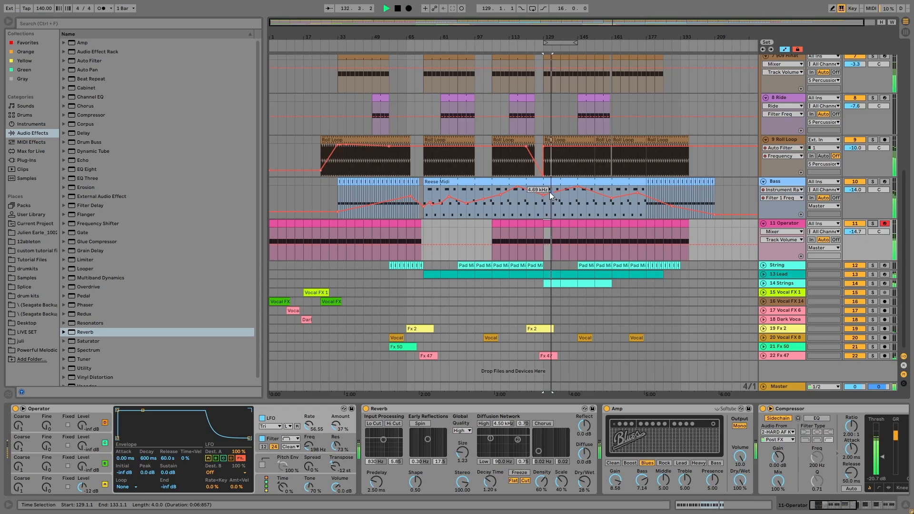
key("space")
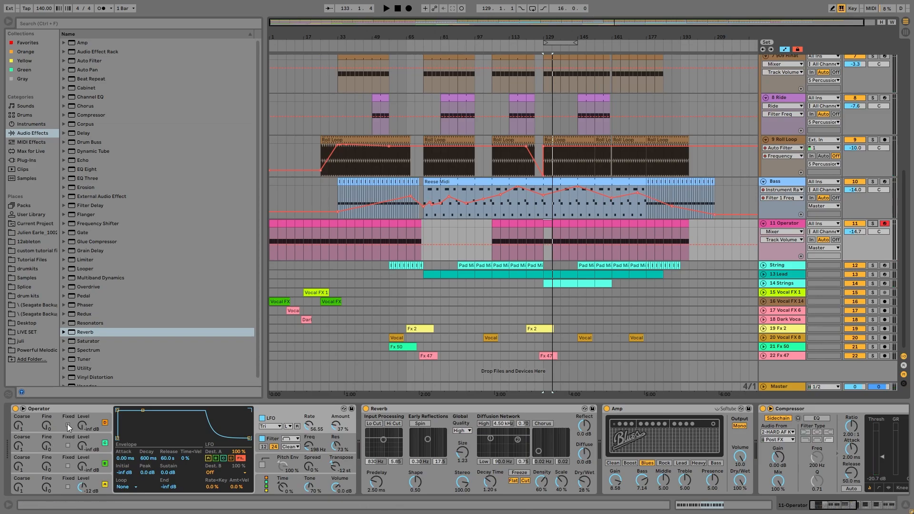
Examine the oscillator A, filter and LFO settings of the Operator instrument.
left_click(103, 483)
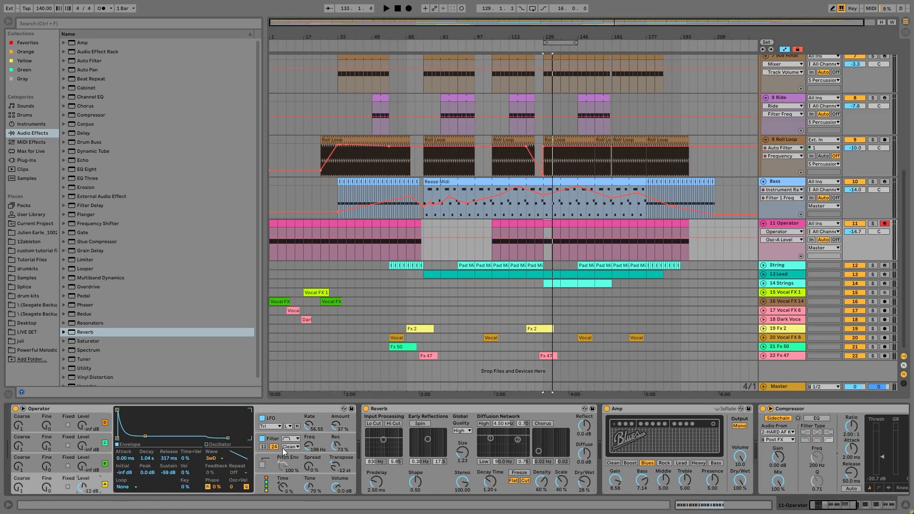
left_click(273, 420)
left_click(268, 442)
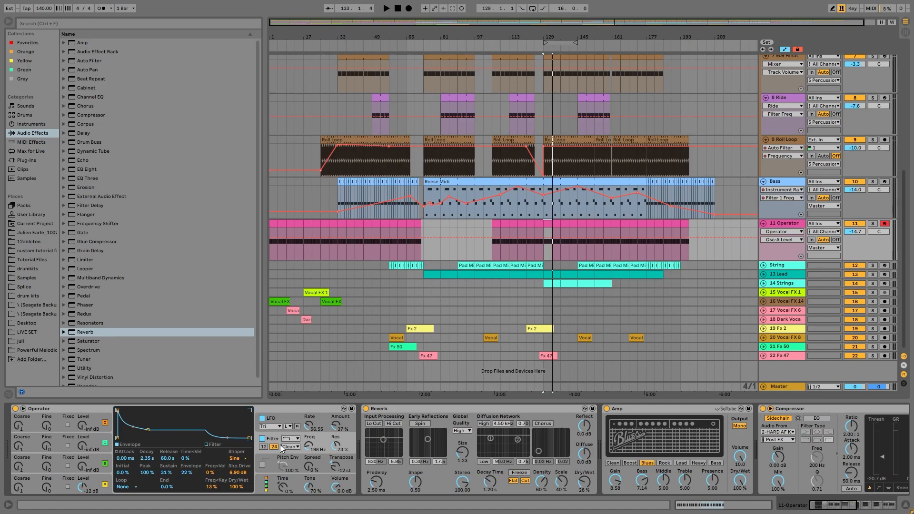
left_click(279, 422)
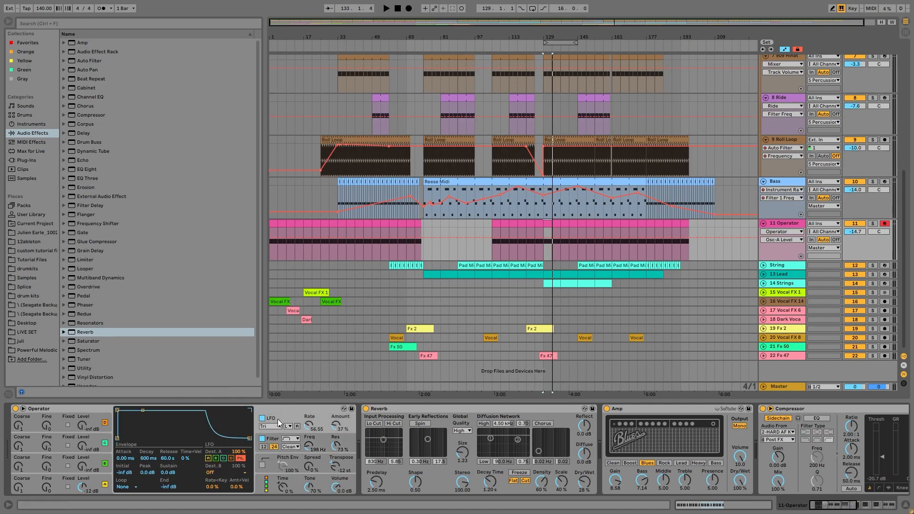
Replay from bar 129, solo the 11 Operator track, and examine its effects chain through to the last Reverb.
key("space")
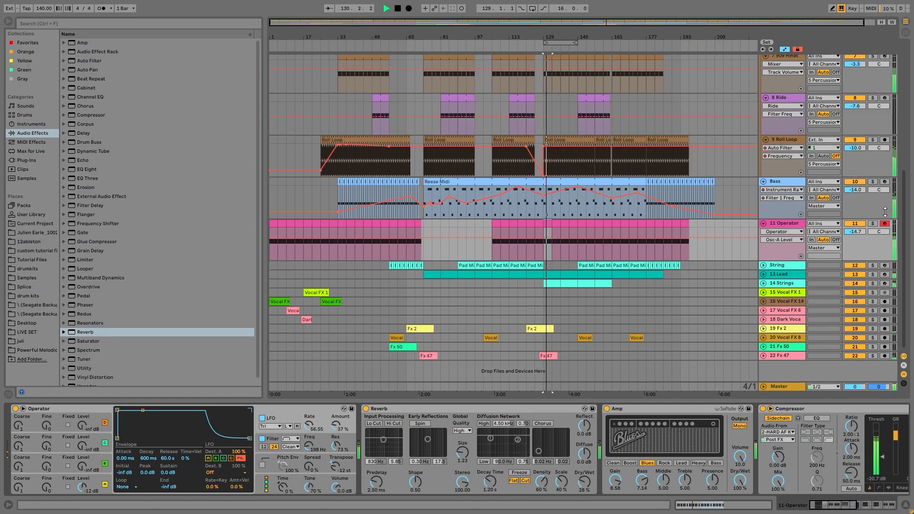
left_click(874, 224)
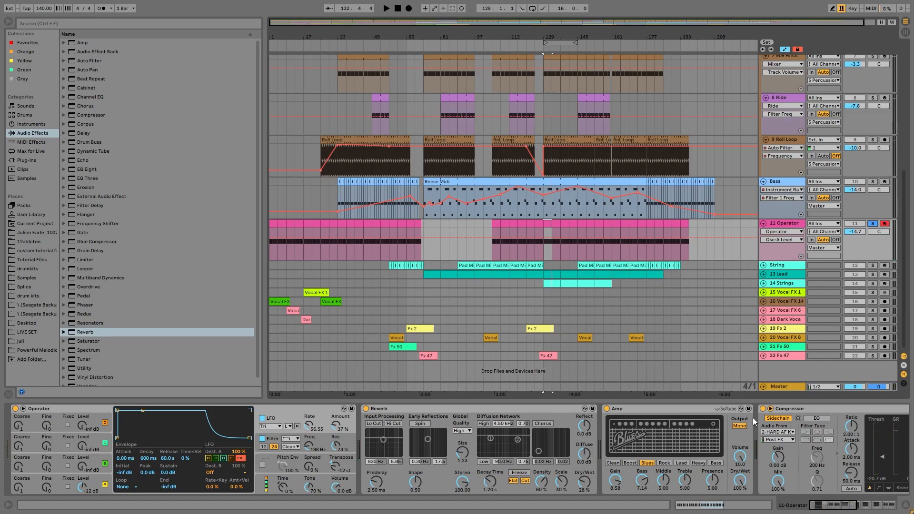
scroll(442, 483, "down", 10)
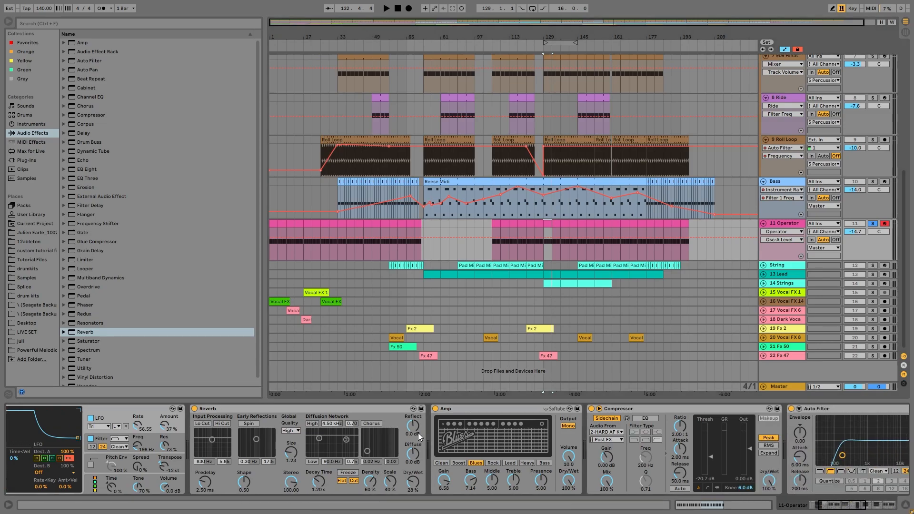
scroll(501, 453, "down", 5)
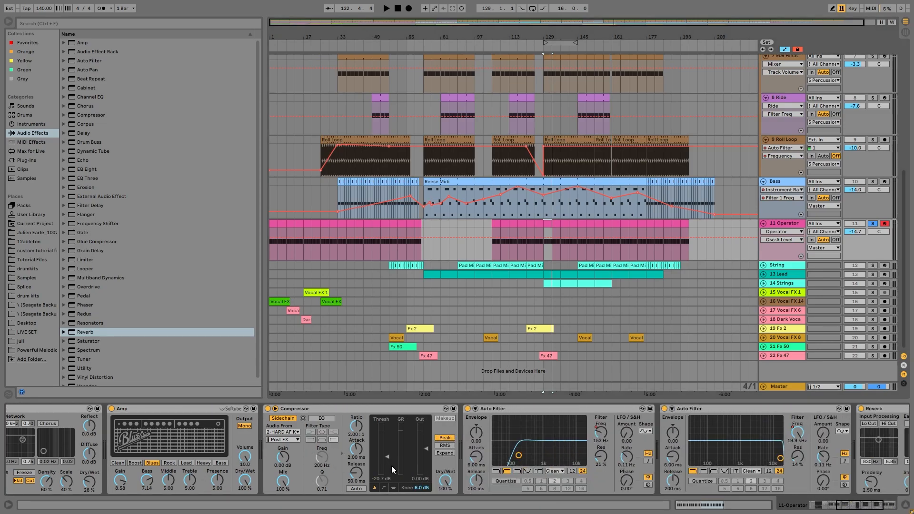
scroll(378, 429, "down", 5)
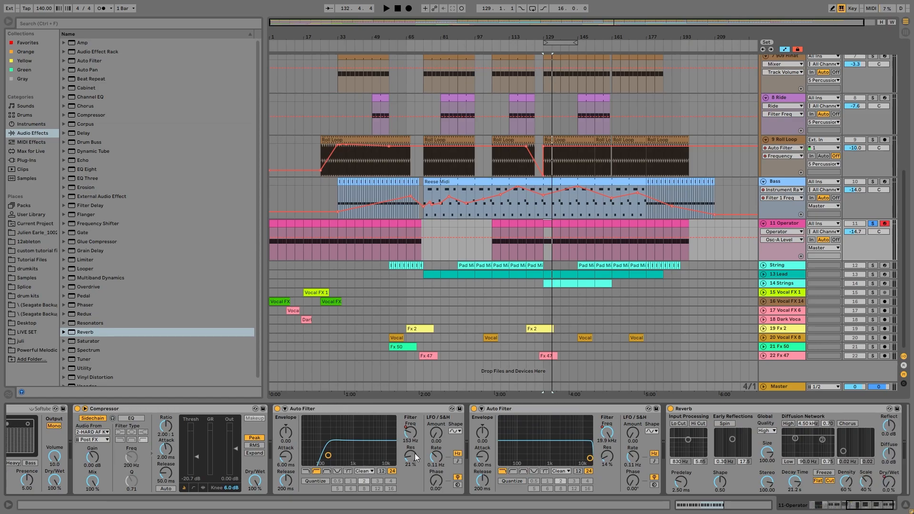
Show the second Auto Filter's Frequency automation on the 11 Operator track, and audition the filters and last Reverb from bar 69.
right_click(600, 434)
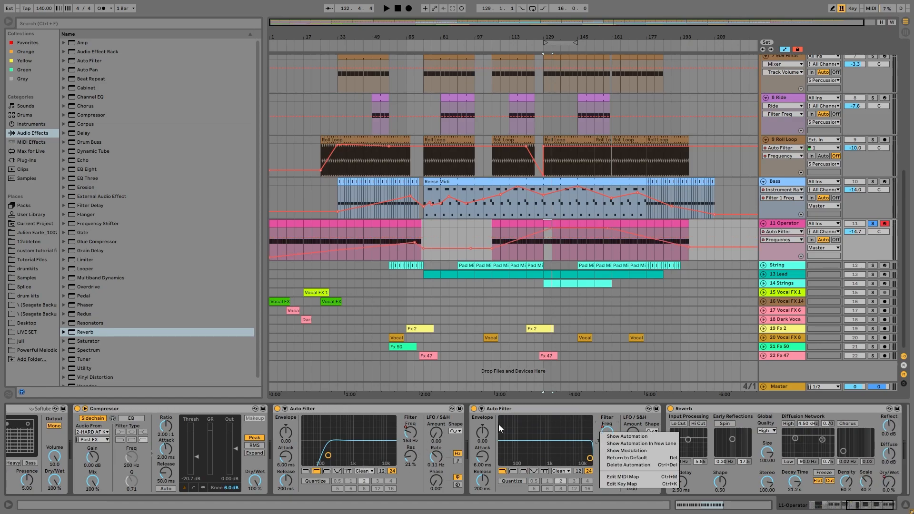
left_click(690, 413)
left_click(690, 413)
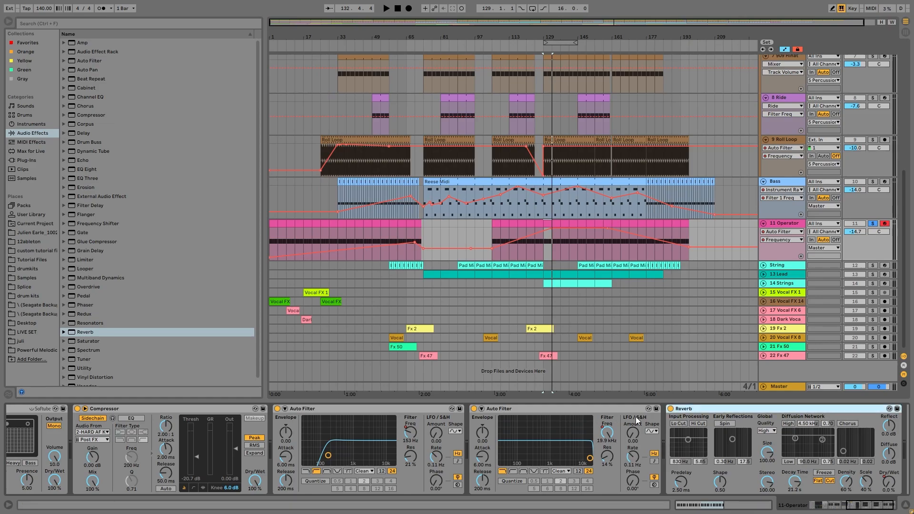
left_click(416, 259)
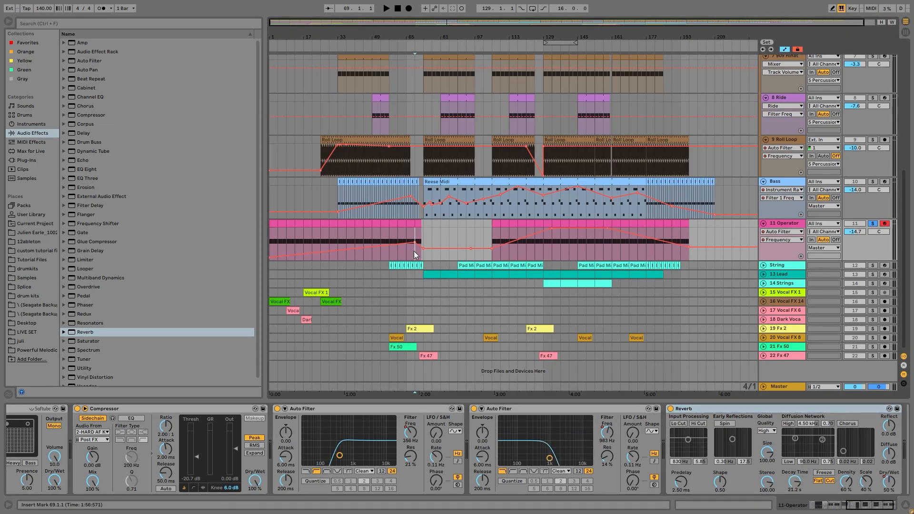
key("space")
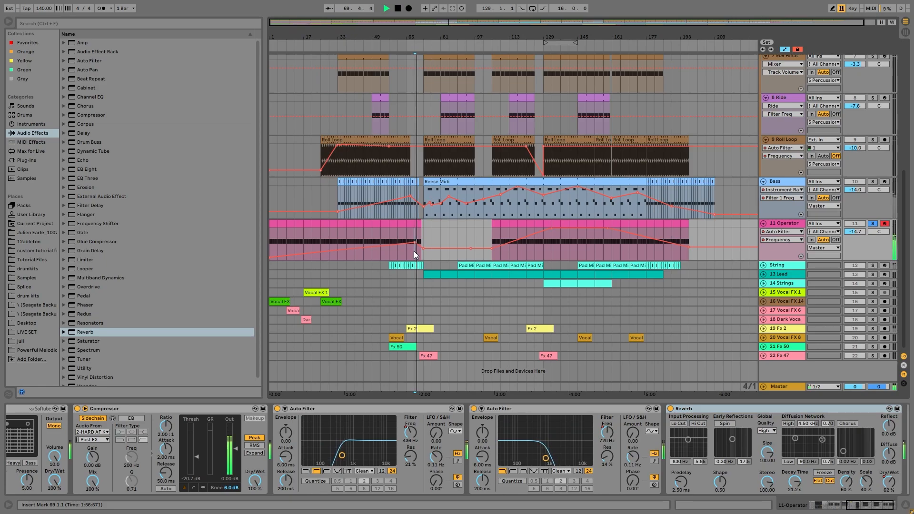
key("space")
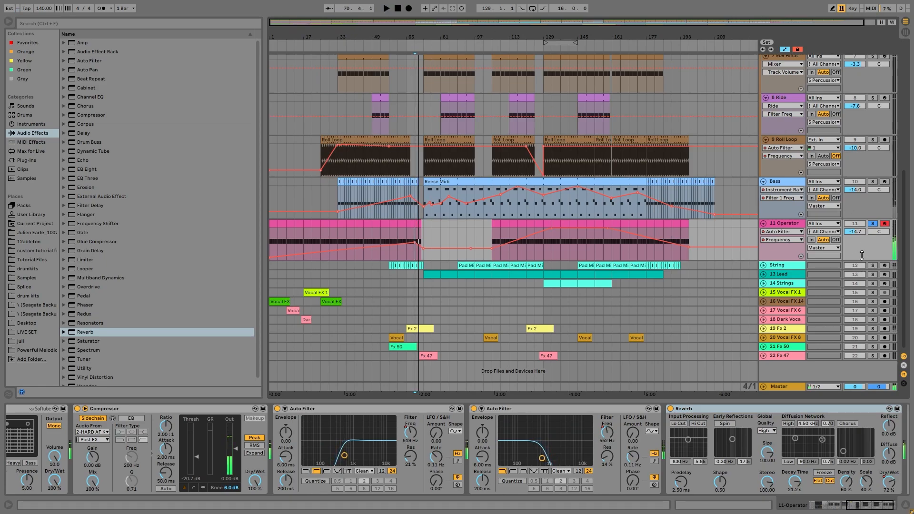
Solo and expand the String track, and audition its Pad Midi clips from bars 105 and 145.
left_click(872, 266)
left_click(763, 265)
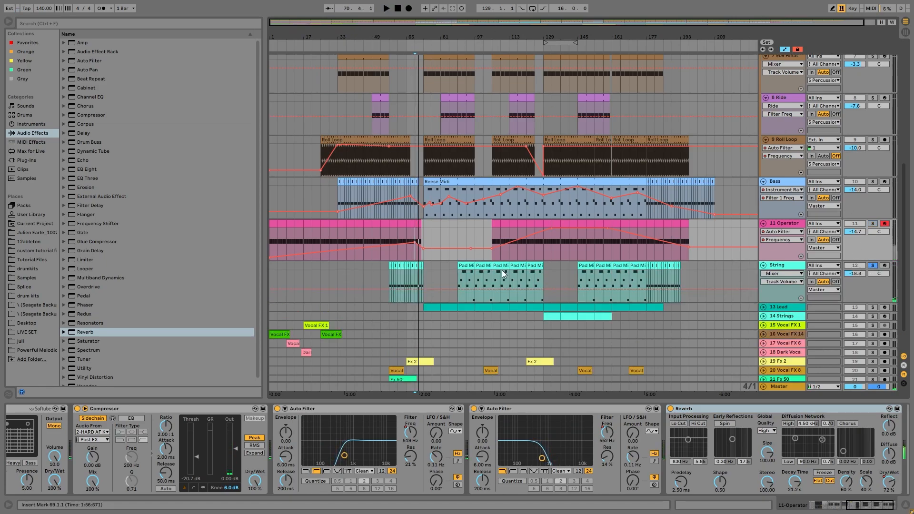
key("space")
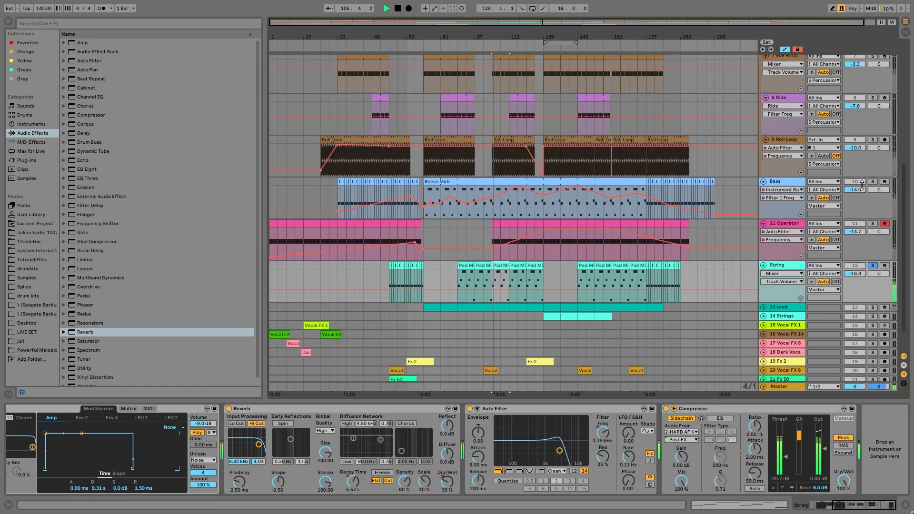
key("space")
left_click(591, 266)
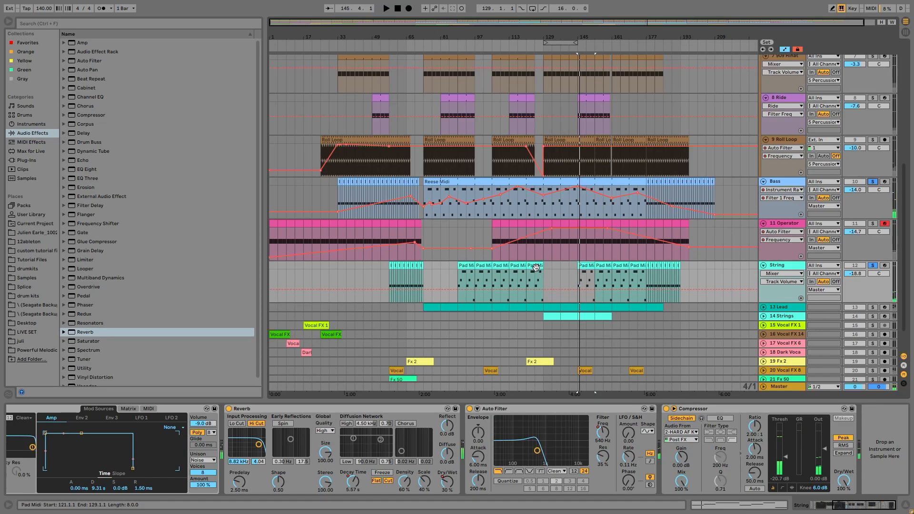
Audition the Bass track without the String track from bar 121, and solo String again to hear both together.
left_click(873, 265)
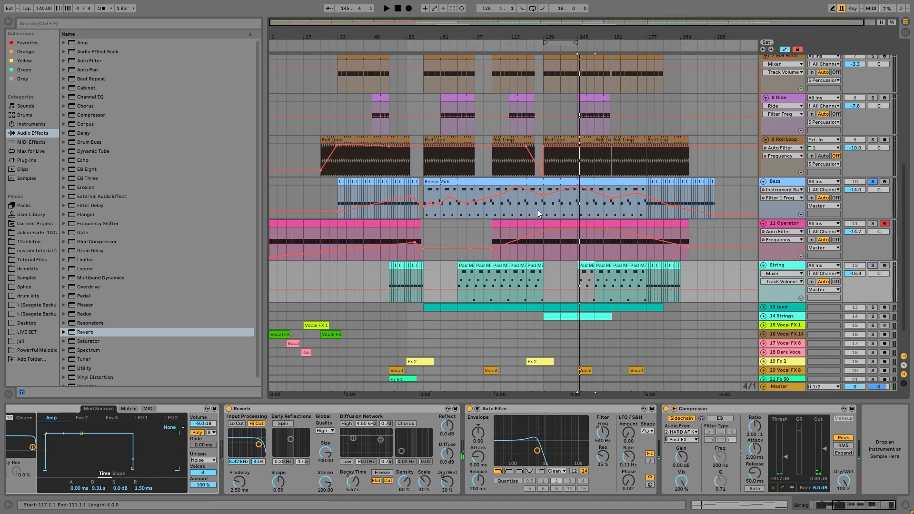
left_click(524, 210)
key("space")
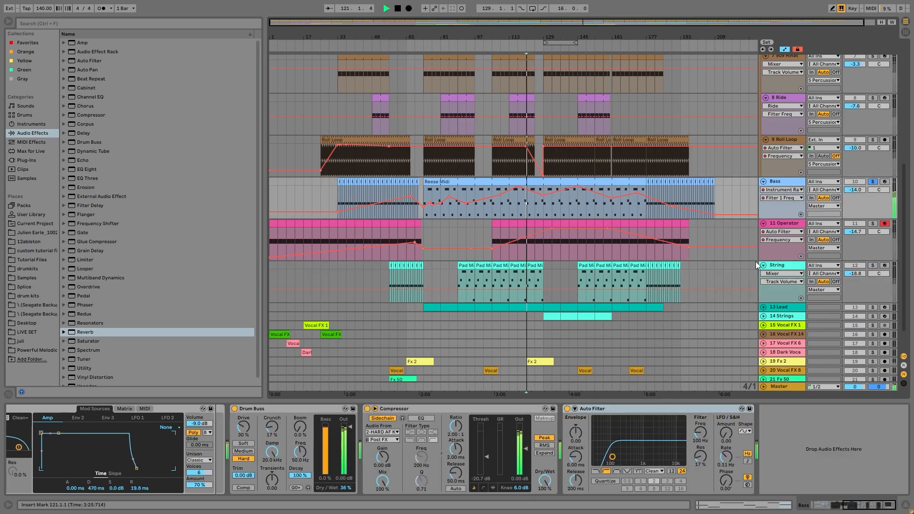
left_click(872, 265)
left_click(795, 267)
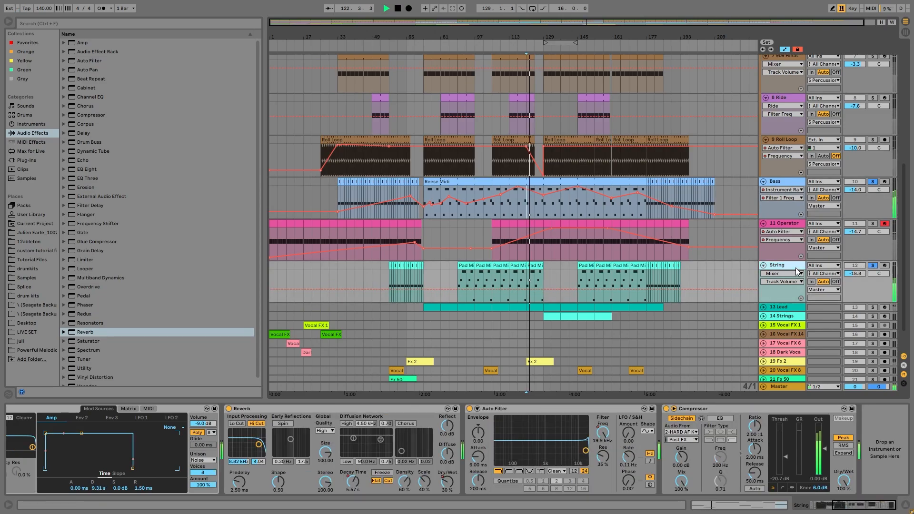
key("space")
Open the String track's Pad Midi clip at bar 121 and play it to examine its notes.
left_click(530, 264)
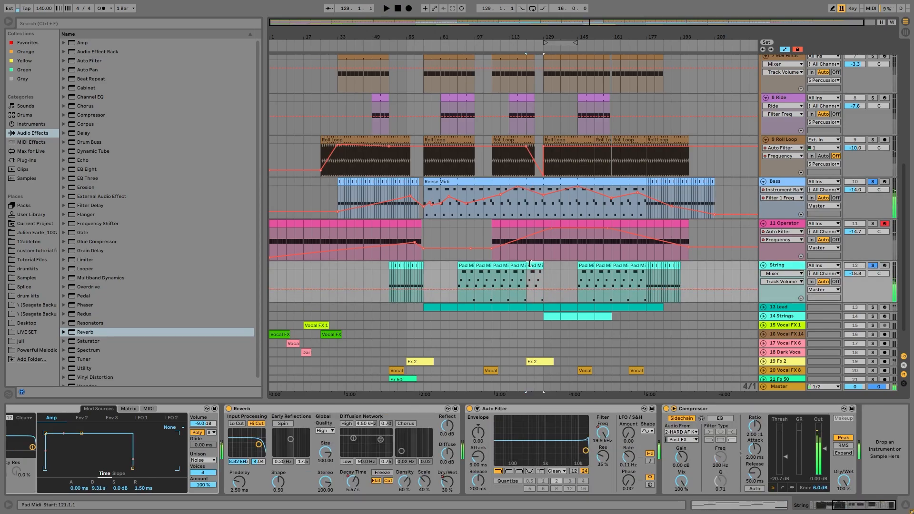
double_click(530, 265)
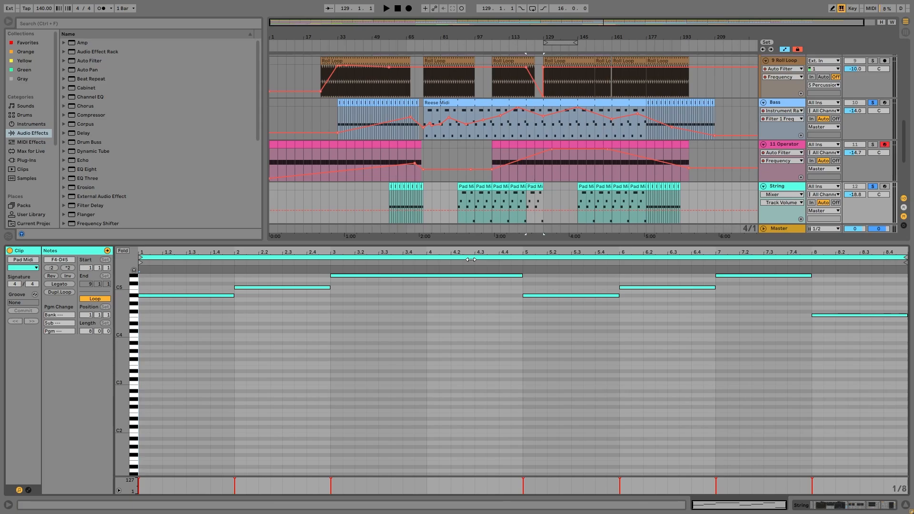
key("space")
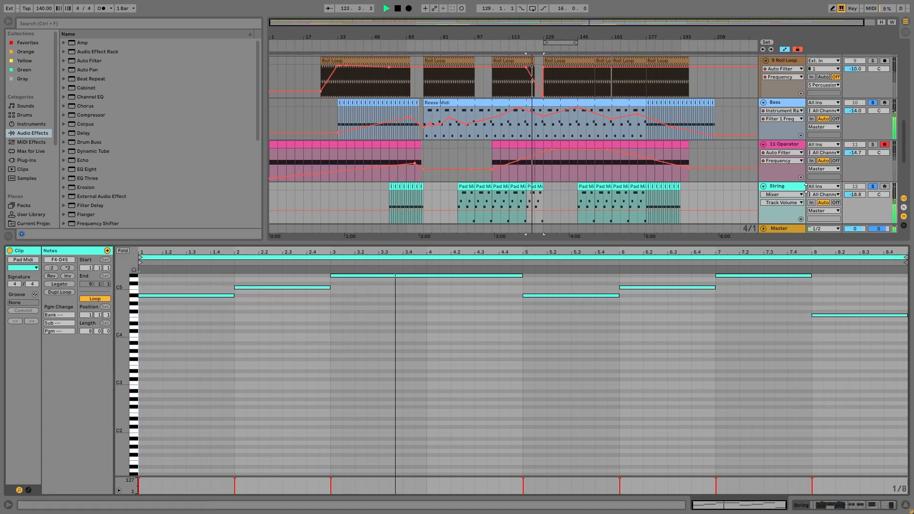
Return to the String track's device chain and examine the Wavetable's Osc 2 and the effects that follow.
key("shift+Tab")
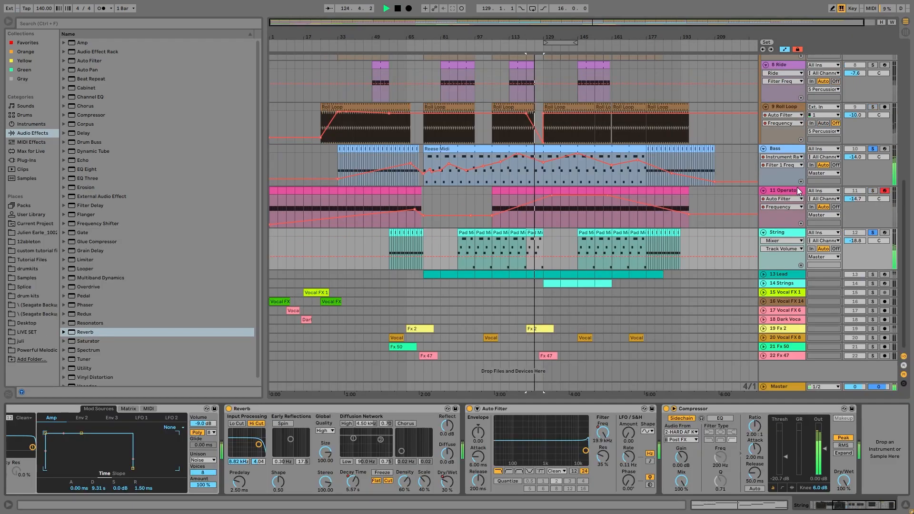
left_click_drag(854, 506, 801, 505)
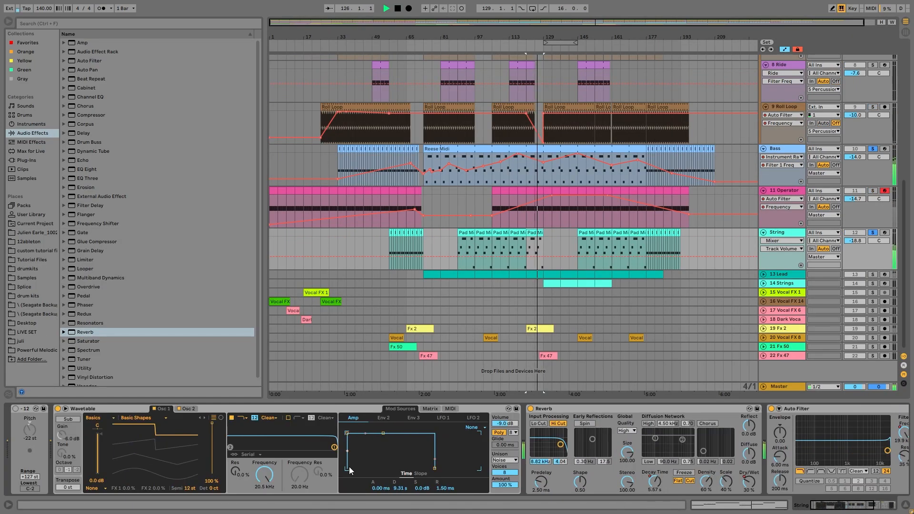
left_click(190, 410)
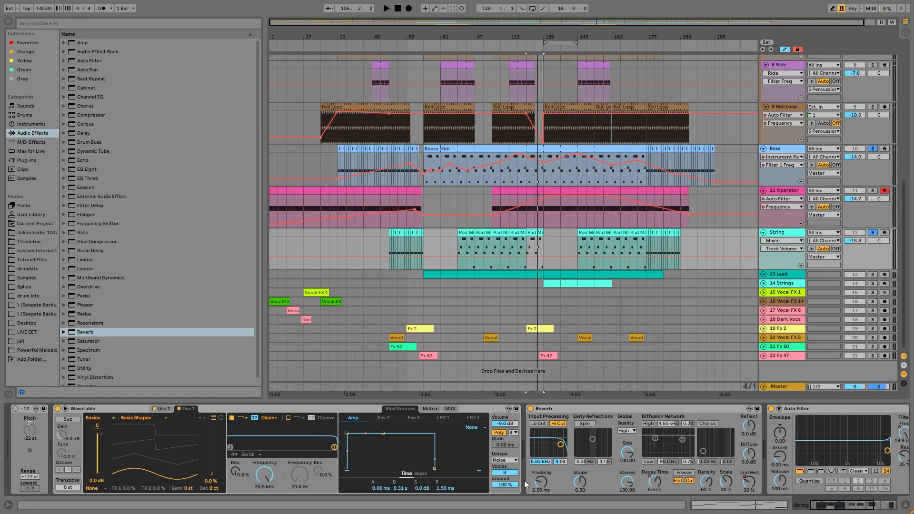
scroll(533, 445, "right", 3)
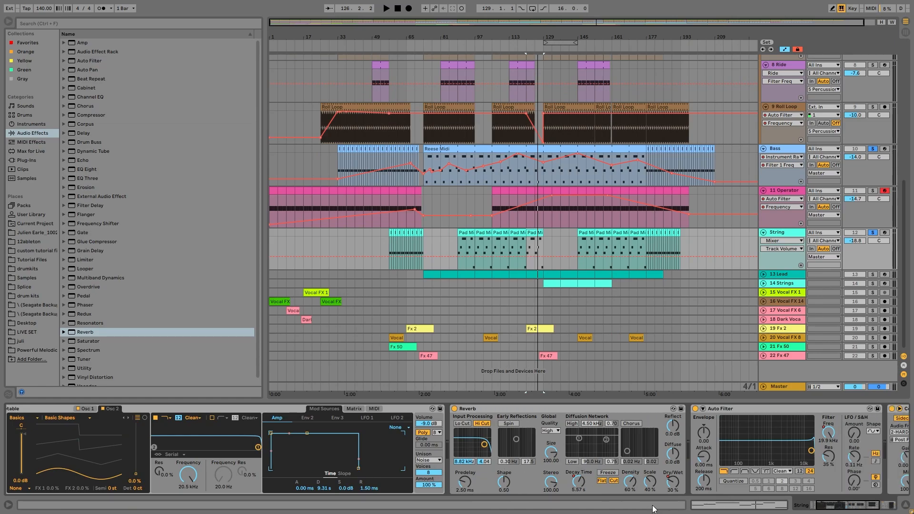
Examine the String track's Reverb Dry/Wet and Decay Time, the Auto Filter Frequency automation, and the Compressor at the chain's end.
right_click(669, 480)
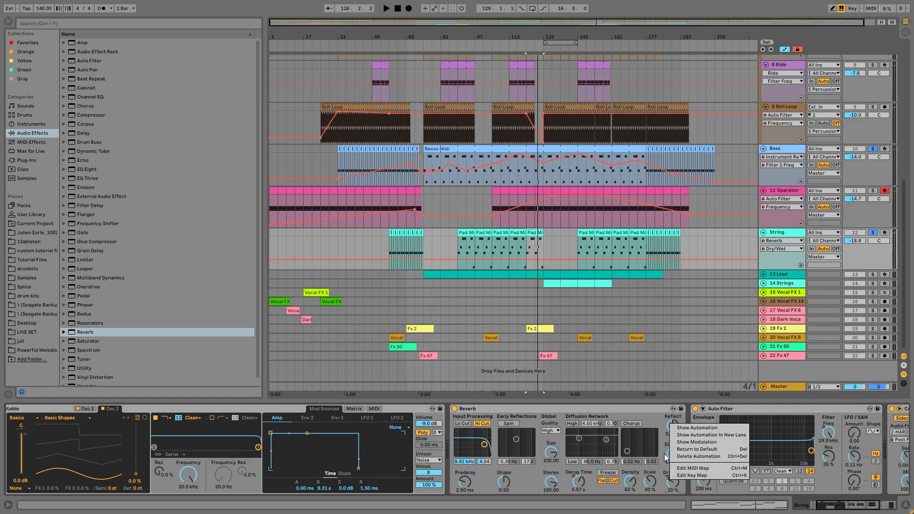
left_click(595, 408)
left_click(577, 479)
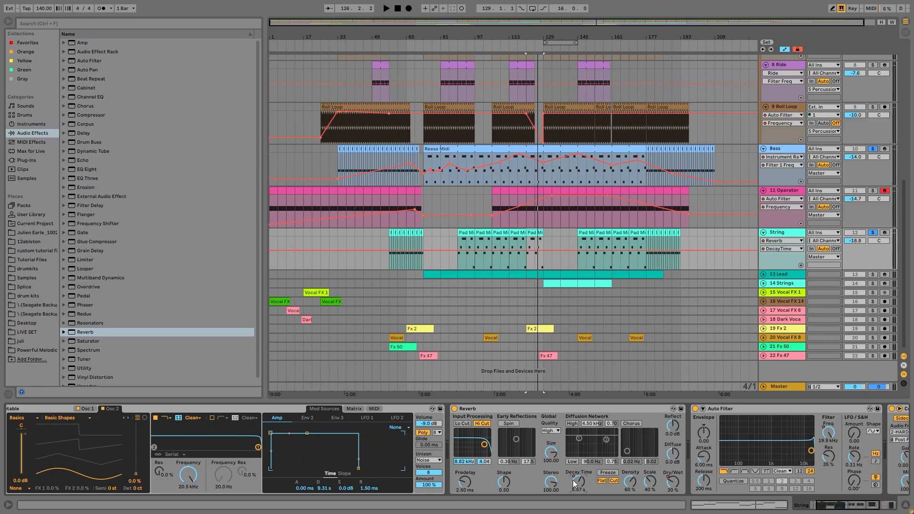
scroll(578, 464, "right", 3)
scroll(579, 463, "right", 4)
left_click(647, 432)
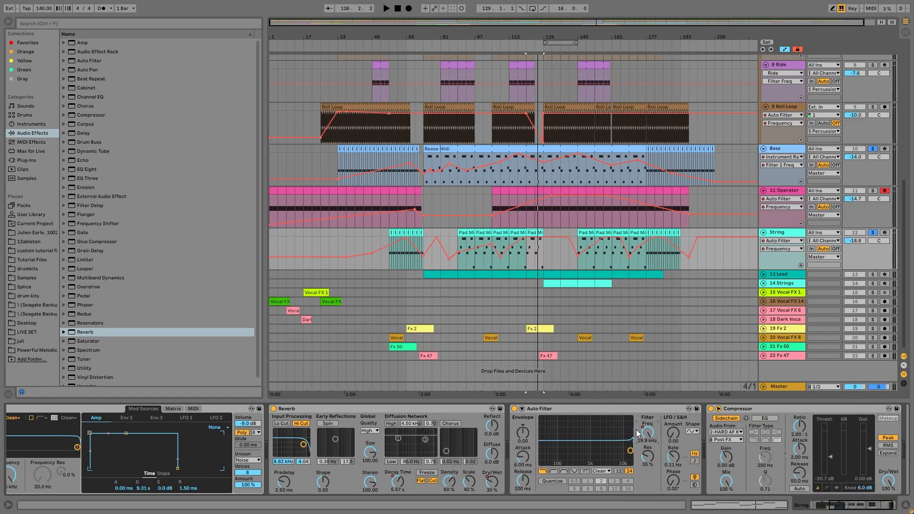
scroll(713, 447, "right", 2)
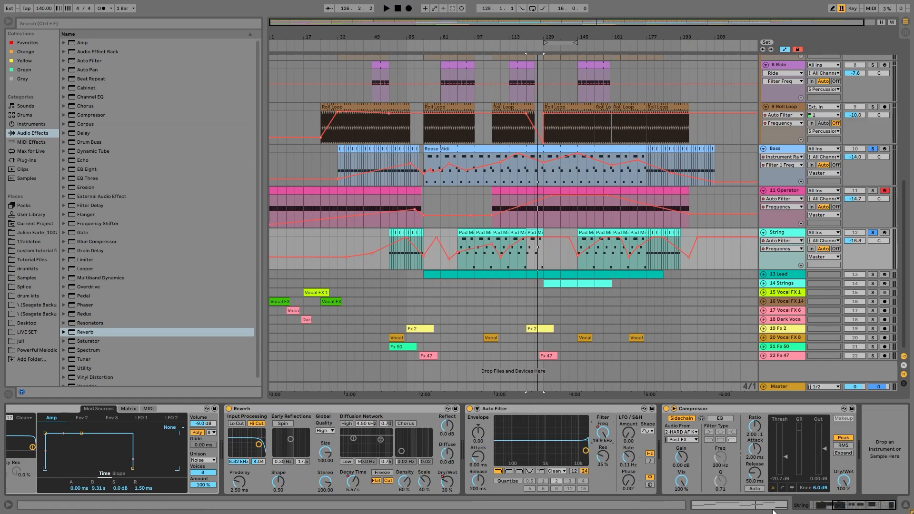
Solo and expand the Lead track, and audition it from bars 121 and 129.
left_click(872, 275)
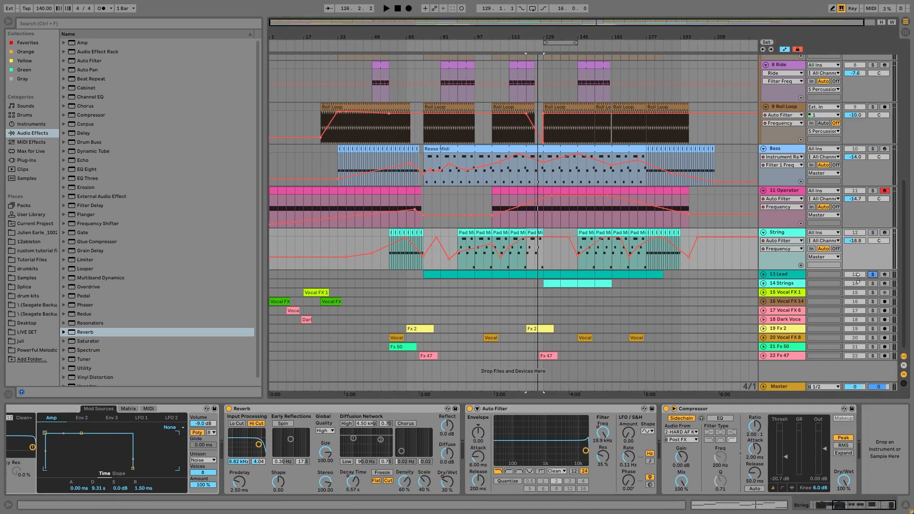
left_click(779, 275)
key("space")
left_click(762, 274)
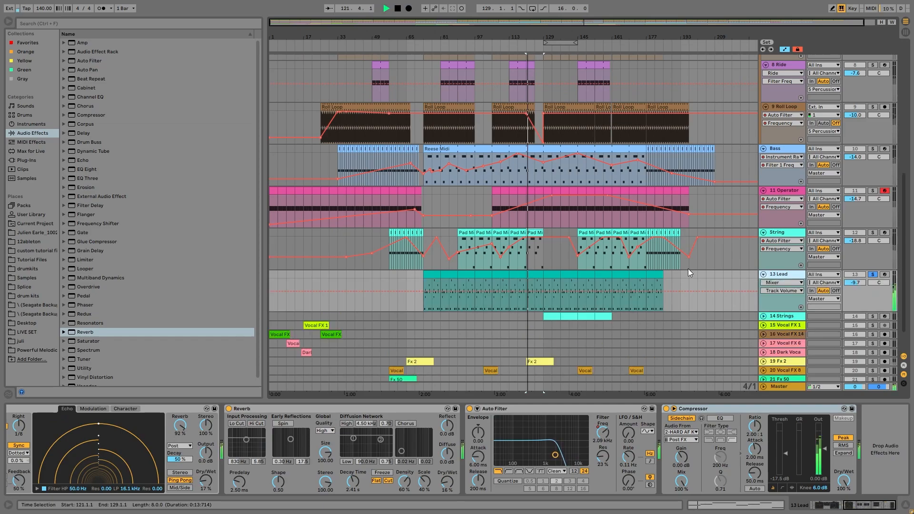
left_click(552, 272)
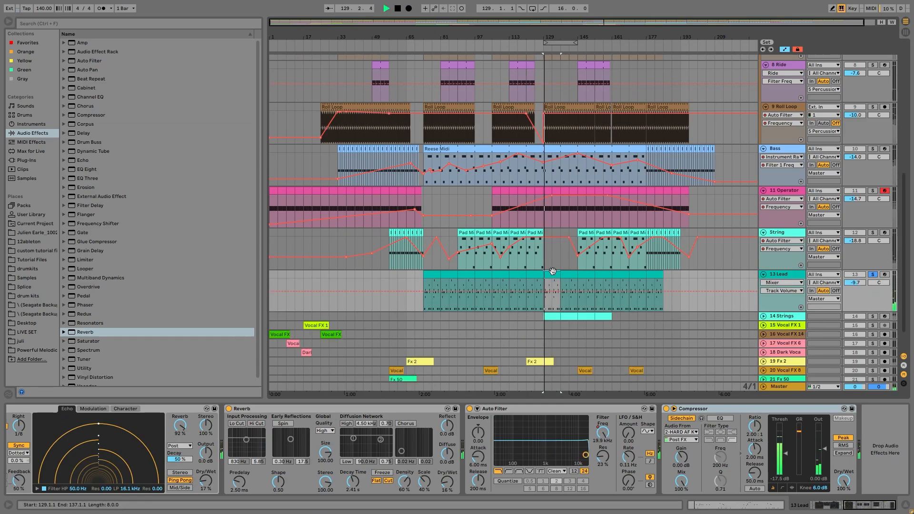
Open the Lead clip at bar 129 and examine its C3 notes and the higher melody notes across the first four bars.
double_click(553, 271)
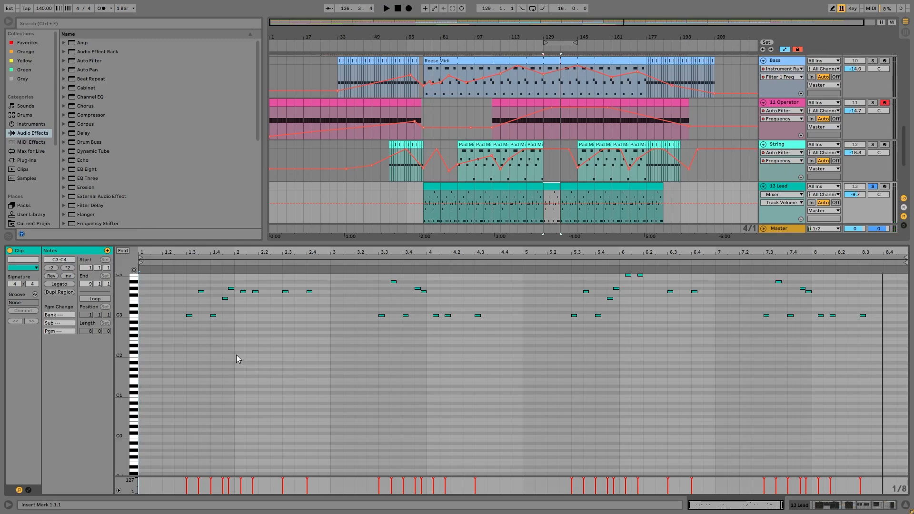
left_click_drag(174, 309, 226, 327)
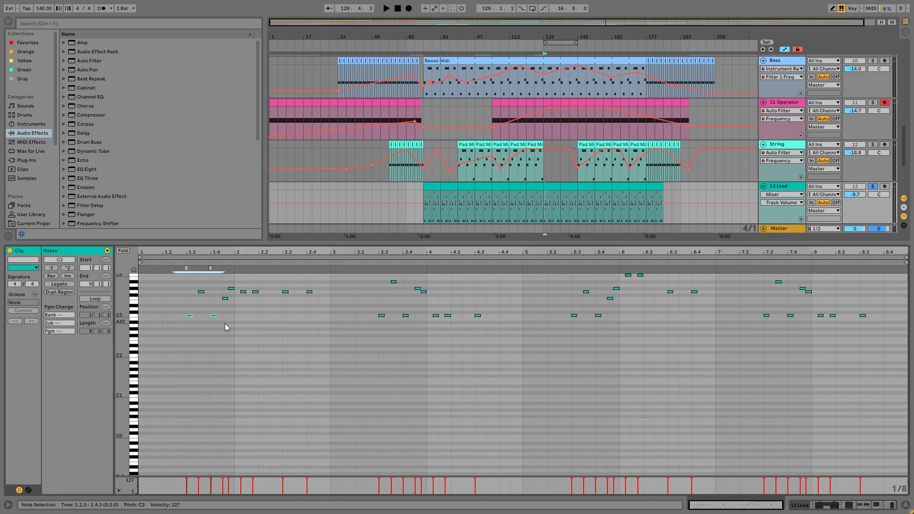
left_click(225, 298)
left_click(242, 291)
left_click(231, 288)
left_click(393, 281)
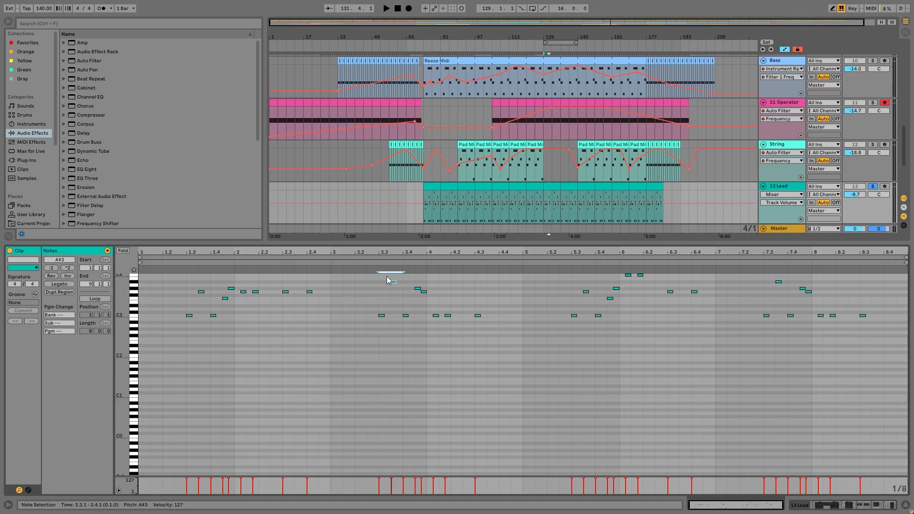
left_click(418, 288)
left_click(423, 291, "shift")
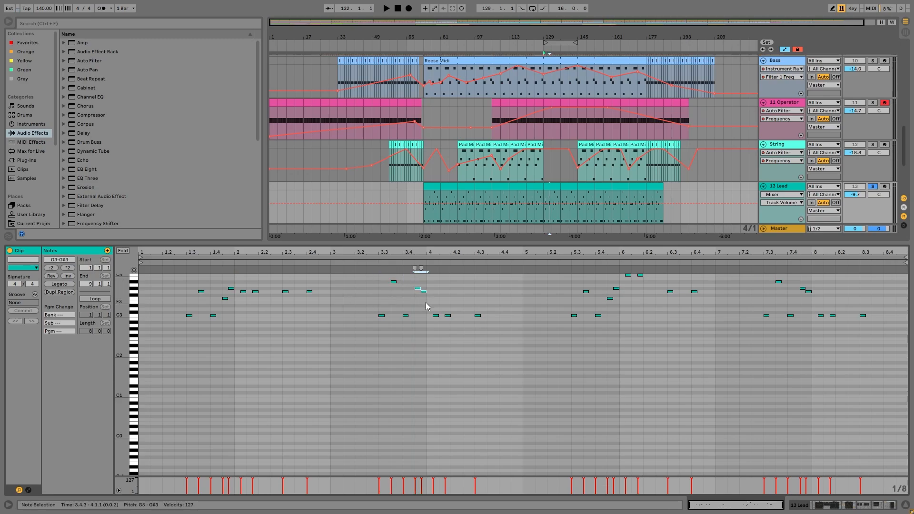
left_click_drag(426, 306, 471, 333)
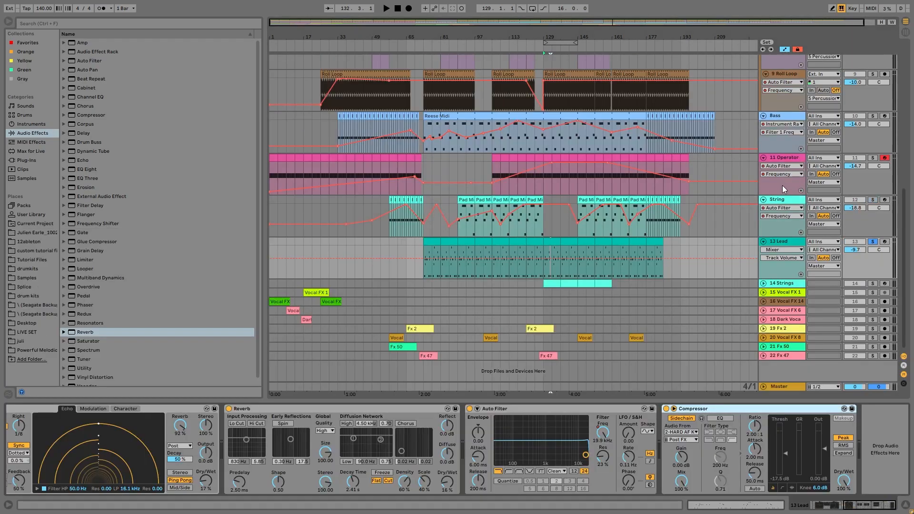
Examine the Lead track's device chain, including the Wavetable's Osc 2, the effects that follow and the Auto Filter Frequency automation.
left_click(812, 507)
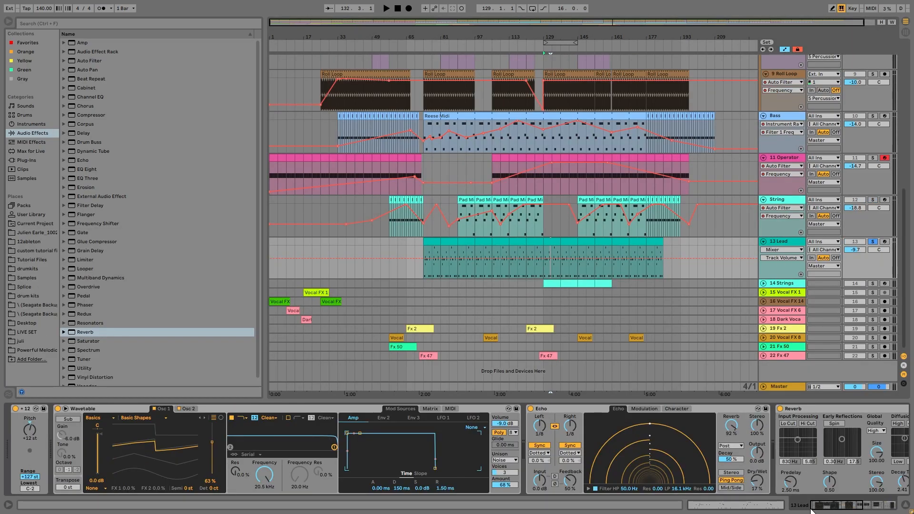
left_click(186, 408)
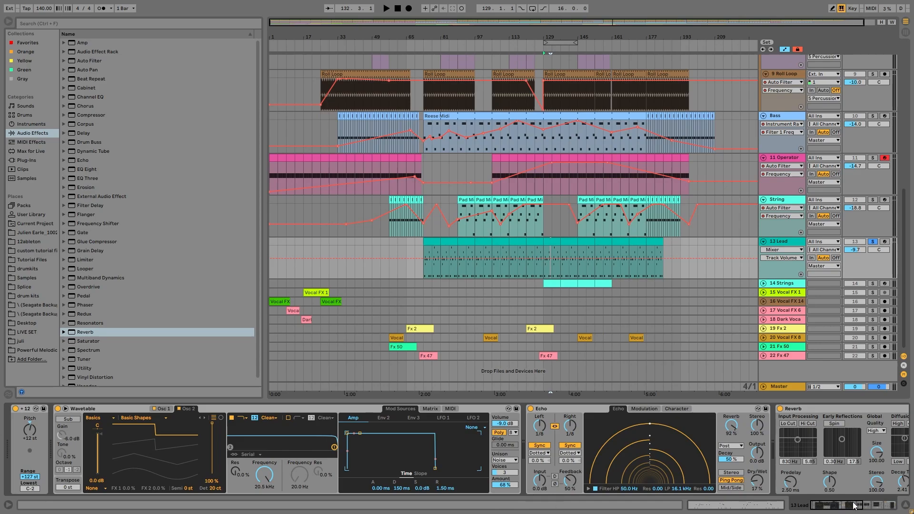
left_click_drag(854, 506, 896, 512)
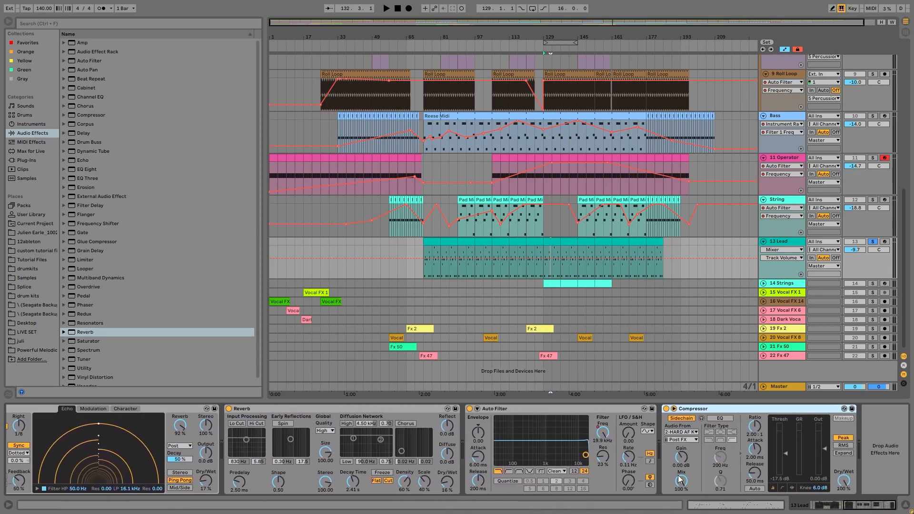
right_click(602, 433)
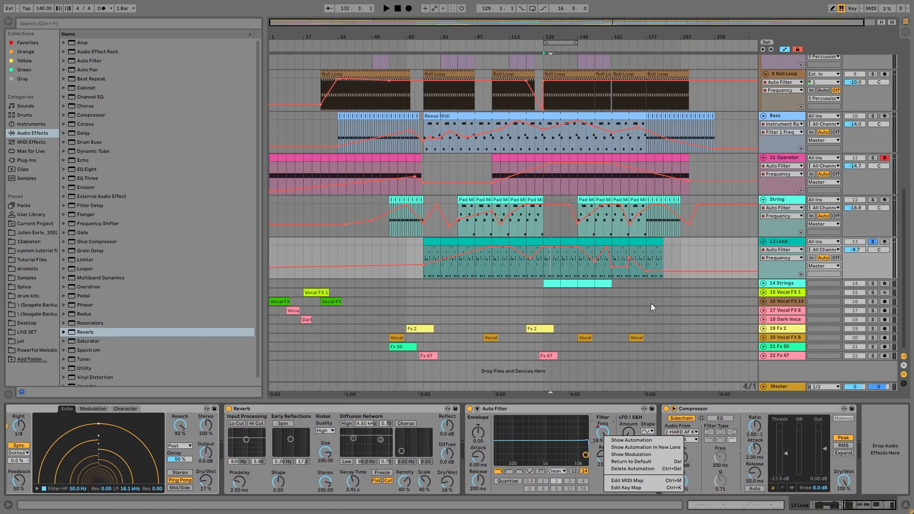
left_click(707, 431)
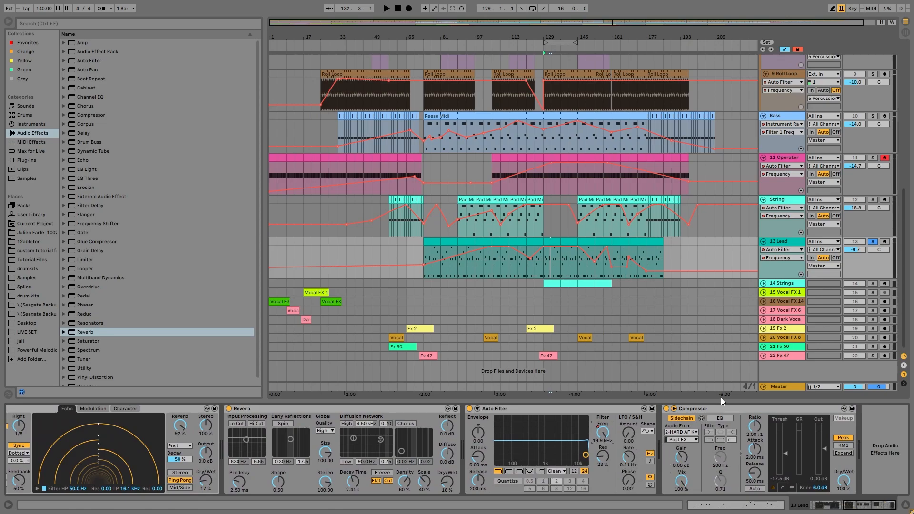
Solo and expand the 14 Strings track, and audition its clip from bar 137.
left_click(873, 283)
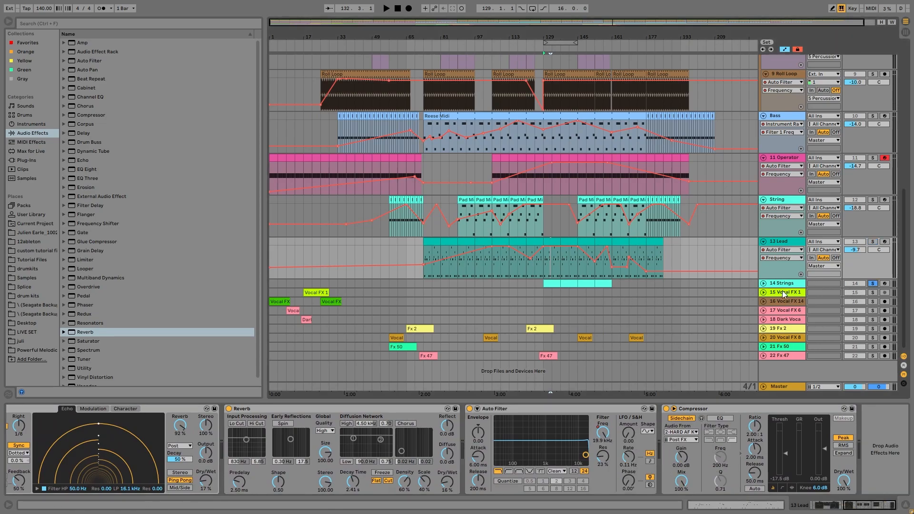
left_click(762, 283)
left_click(570, 284)
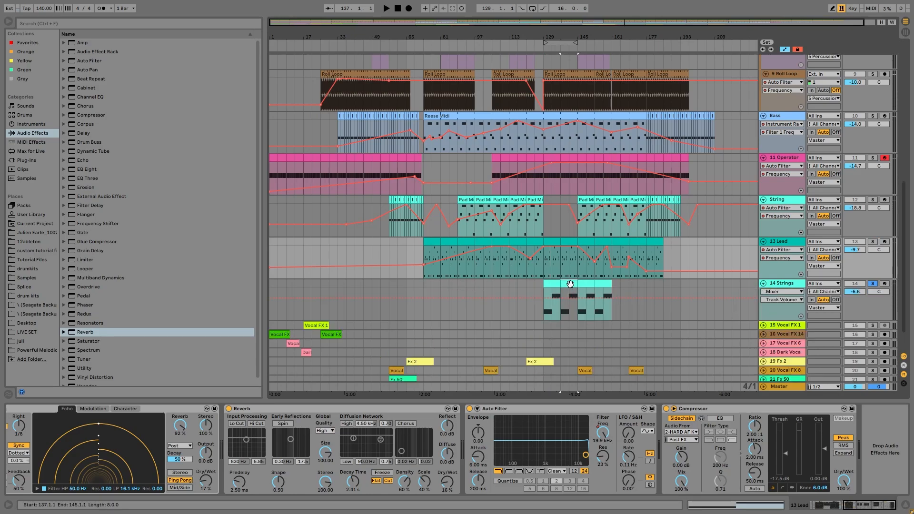
key("space")
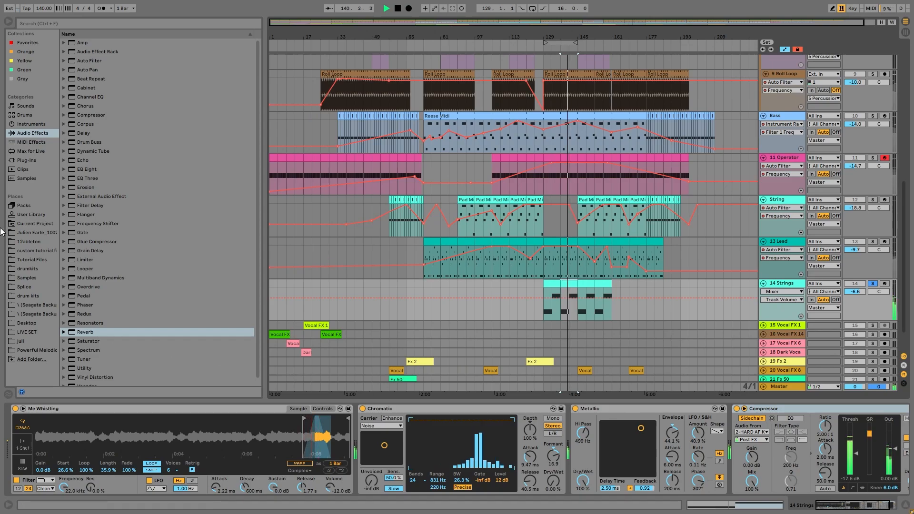
Stop playback and view the contents of the Current Project and the personal folder listed below it in the browser.
left_click(24, 224)
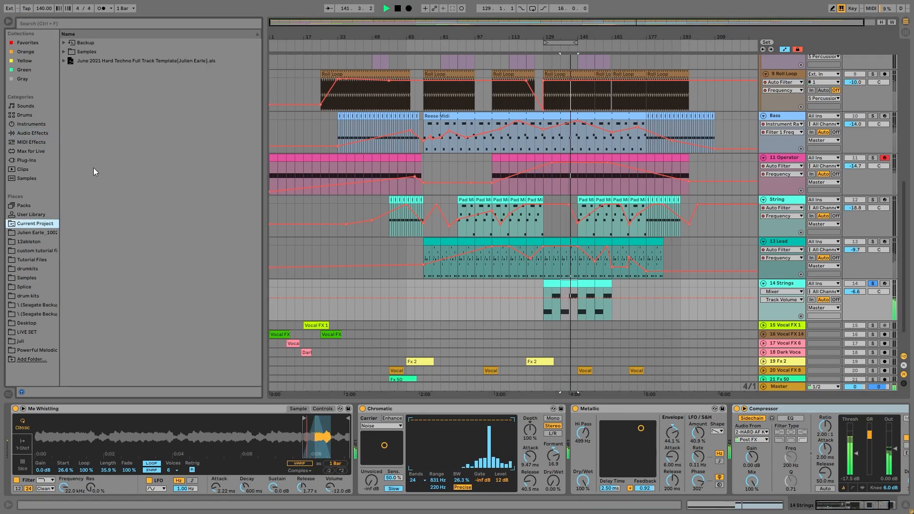
key("space")
left_click(37, 233)
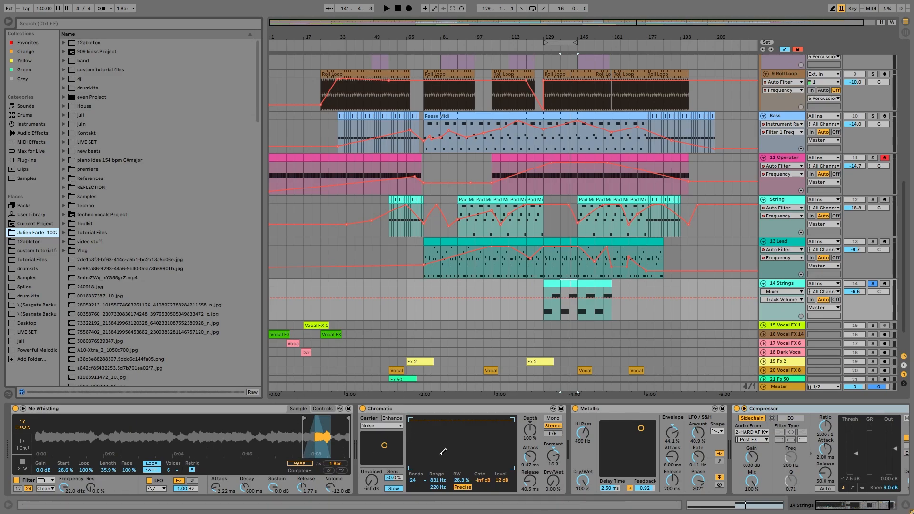
Play the 14 Strings track from bar 137 with Chromatic and Metallic bypassed, and switch both effects back on to compare.
scroll(379, 431, "right", 3)
left_click(295, 408)
key("space")
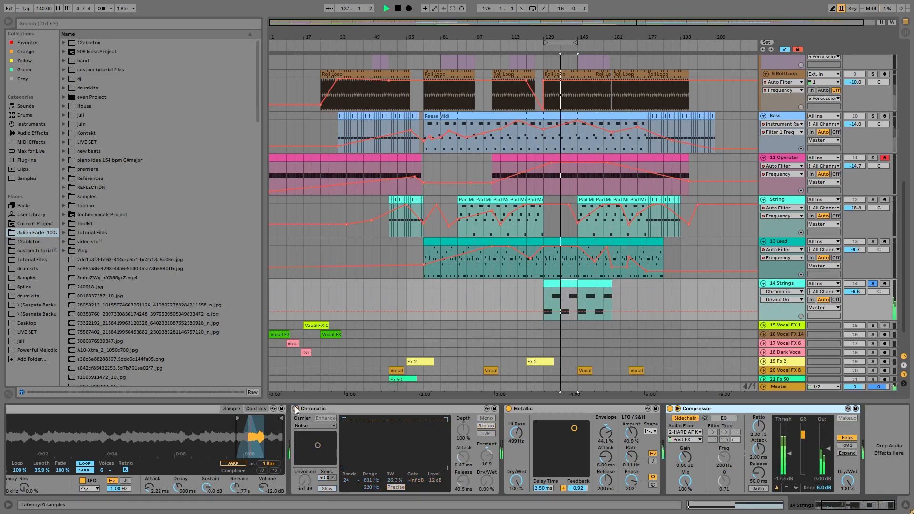
left_click(508, 409)
left_click(296, 408)
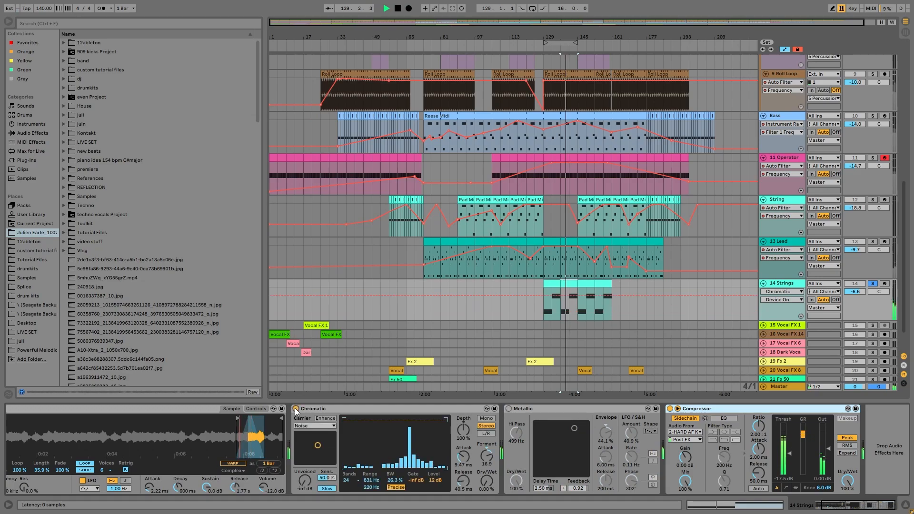
left_click(508, 409)
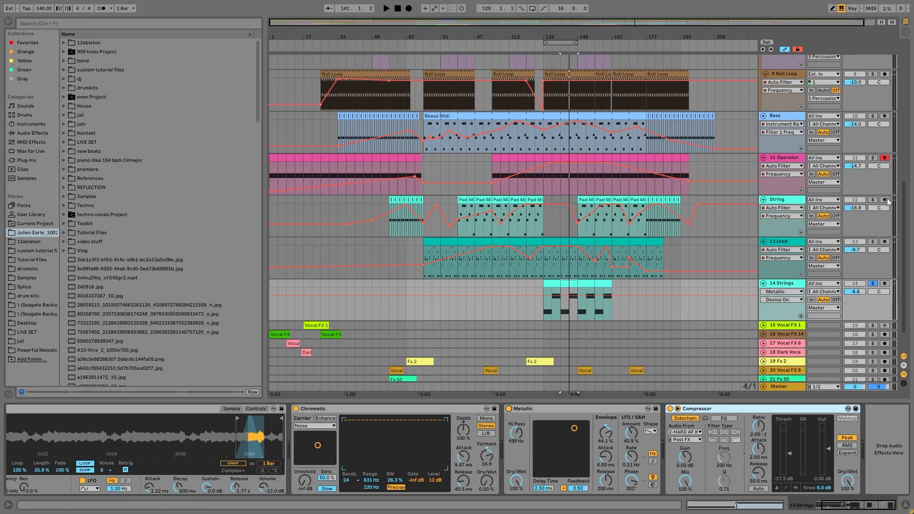
Turn off solo on the 14 Strings track and audition the full mix from bar 137.
left_click(876, 284)
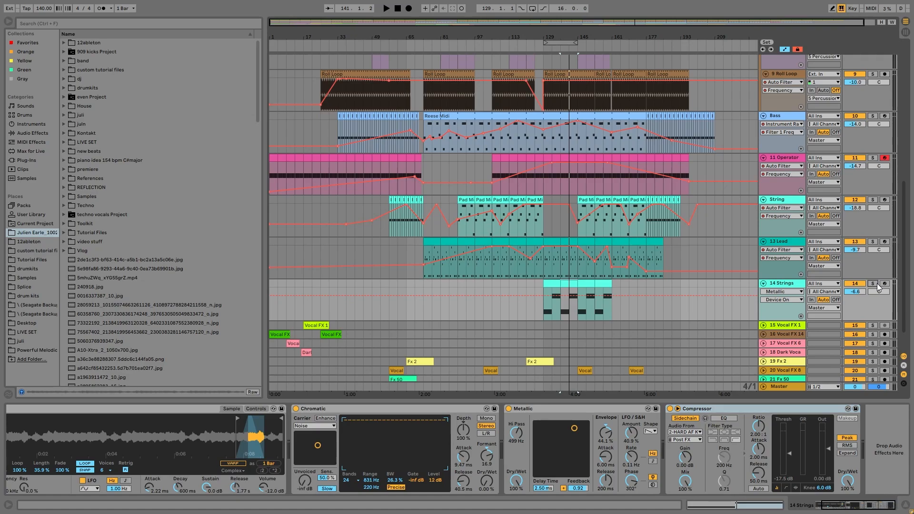
key("space")
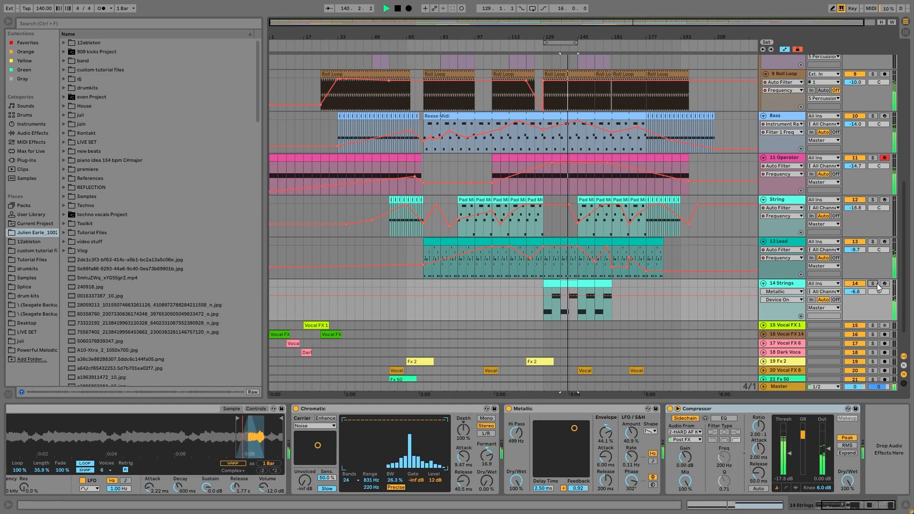
key("space")
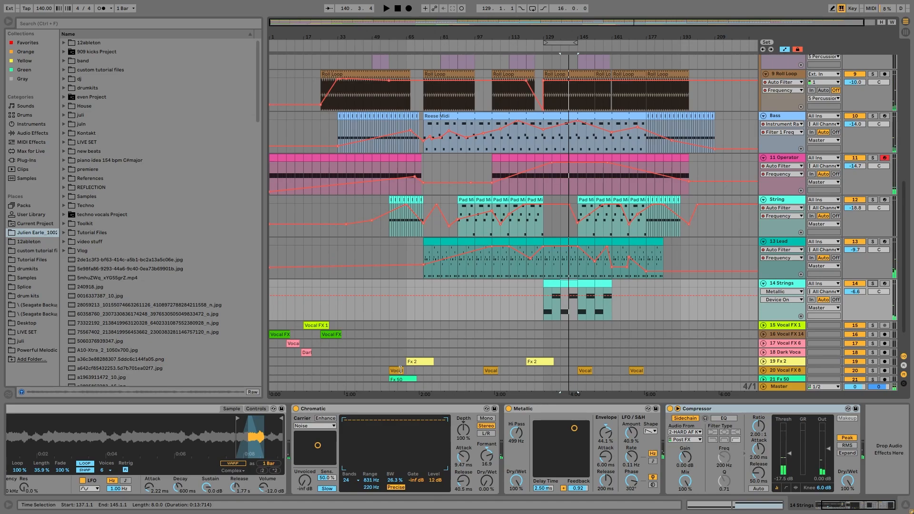
Audition the arrangement from the Vocal FX 14 clip at bar 25 and from the Fx 50 clip at bar 57.
scroll(521, 313, "down", 3)
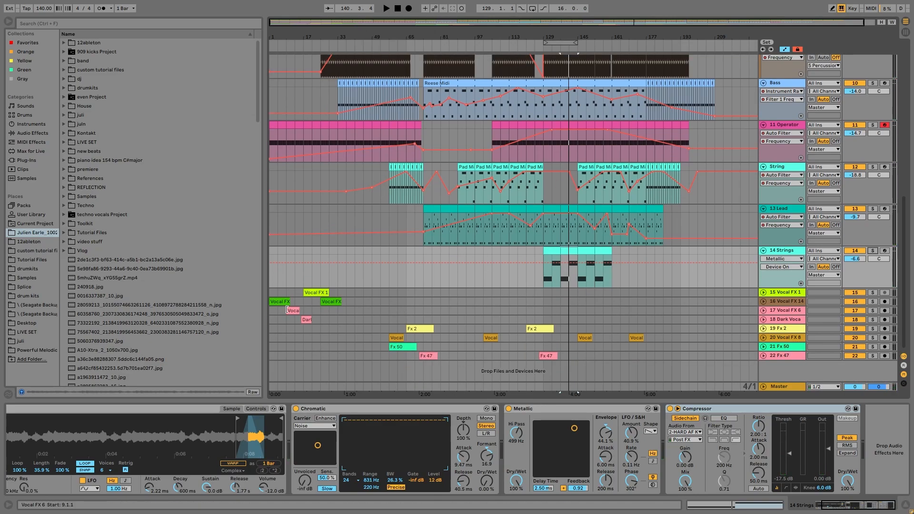
left_click(322, 302)
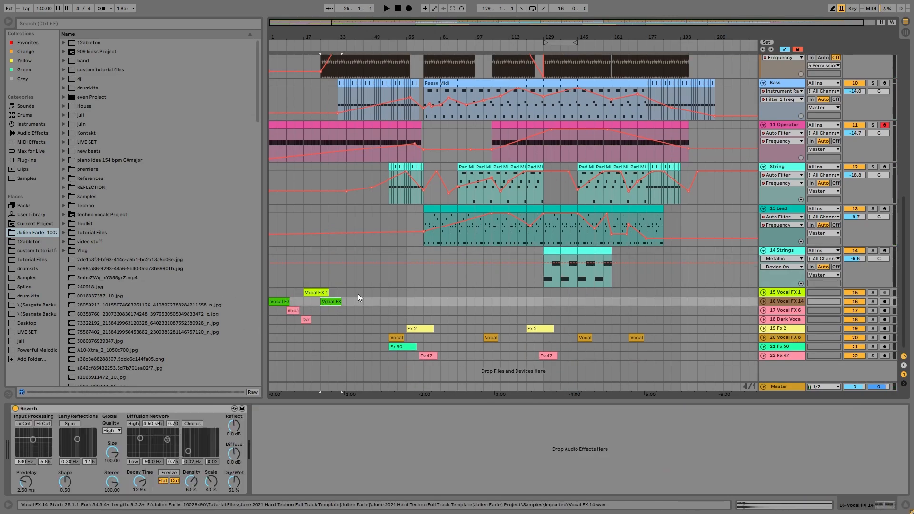
key("space")
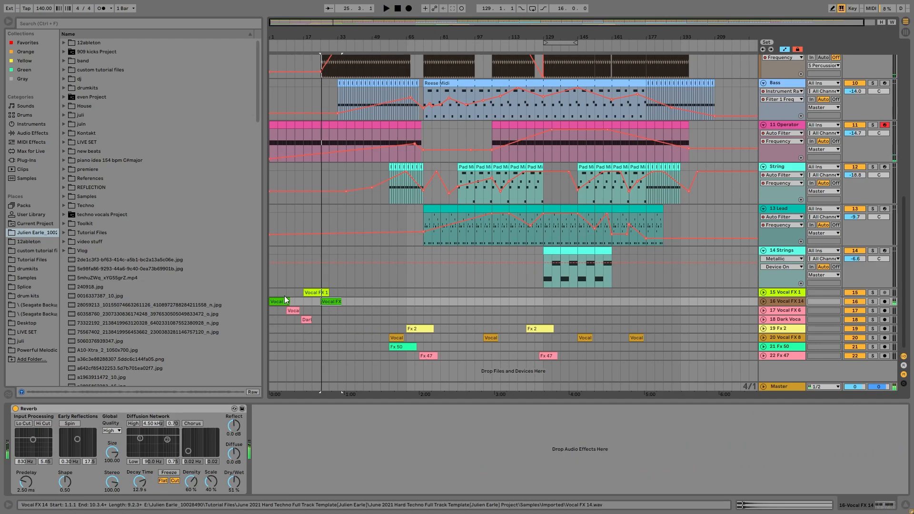
left_click(399, 347)
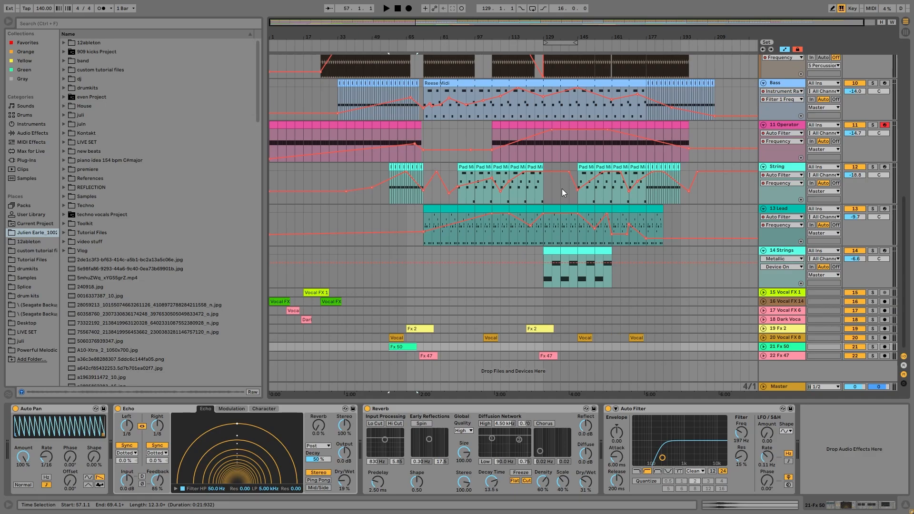
scroll(614, 282, "up", 5)
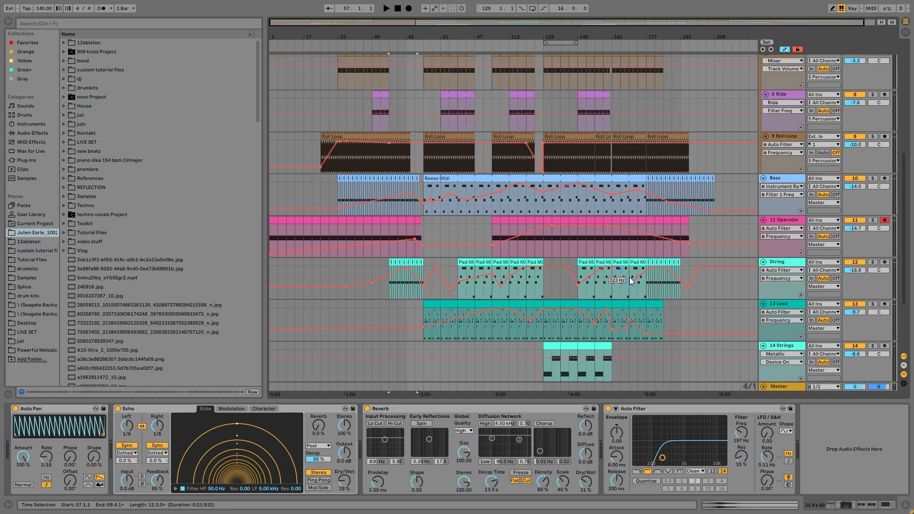
scroll(629, 281, "down", 5)
key("space")
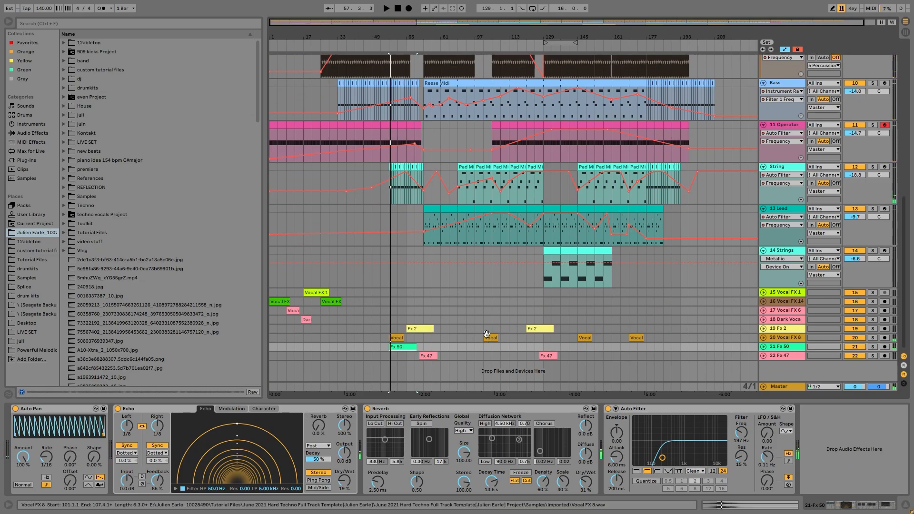
Review all tracks of the arrangement and audition the full mix from bar 113 and from bar 85.
scroll(450, 295, "up", 8)
scroll(425, 216, "up", 3)
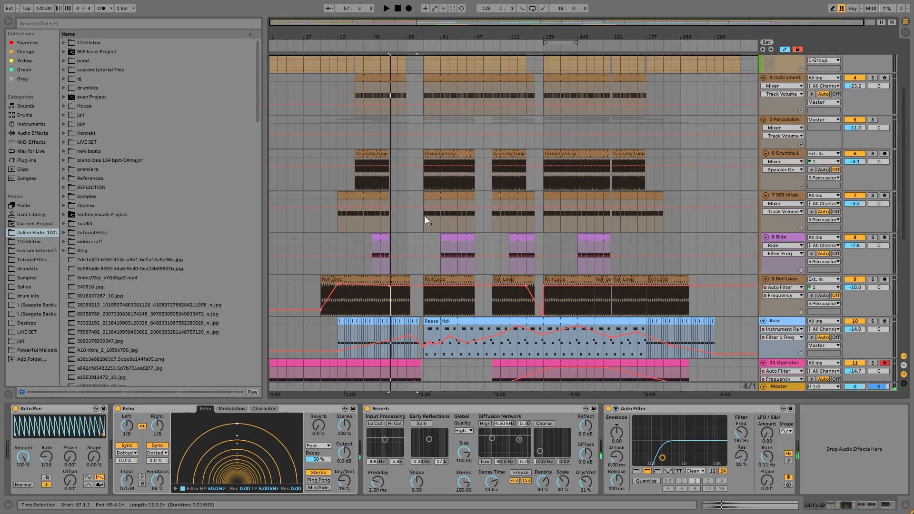
scroll(451, 253, "down", 12)
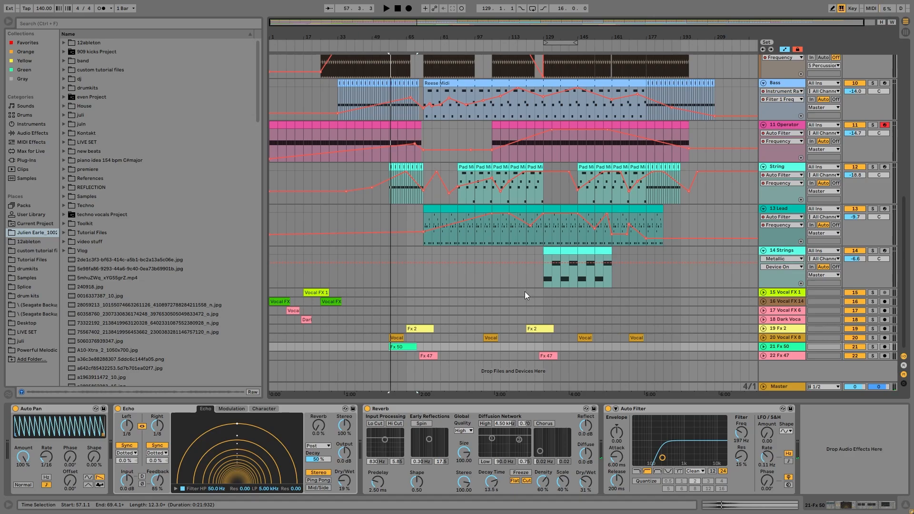
left_click(504, 305)
key("space")
scroll(490, 324, "up", 3)
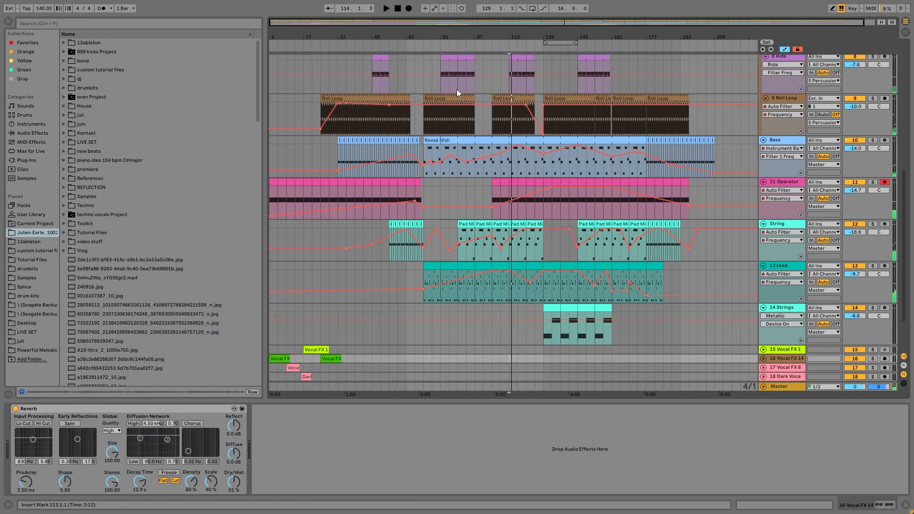
left_click(445, 79)
key("space")
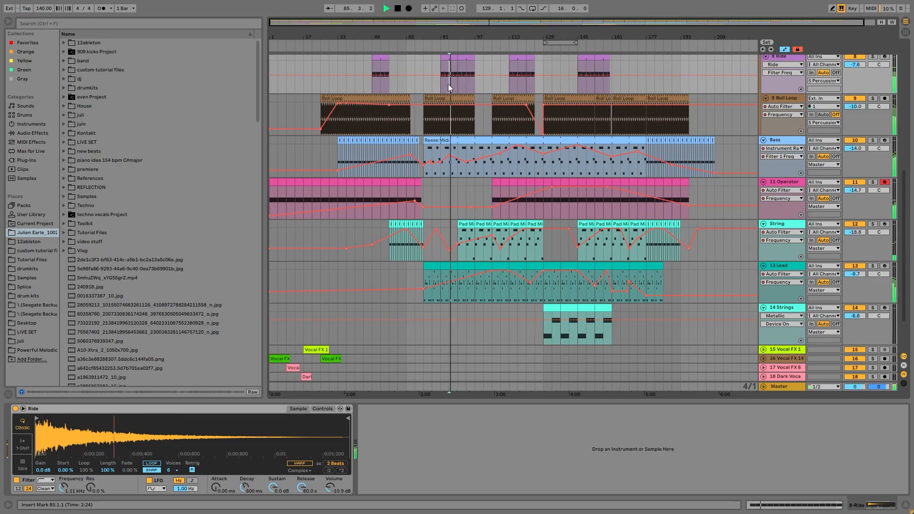
scroll(448, 85, "up", 2)
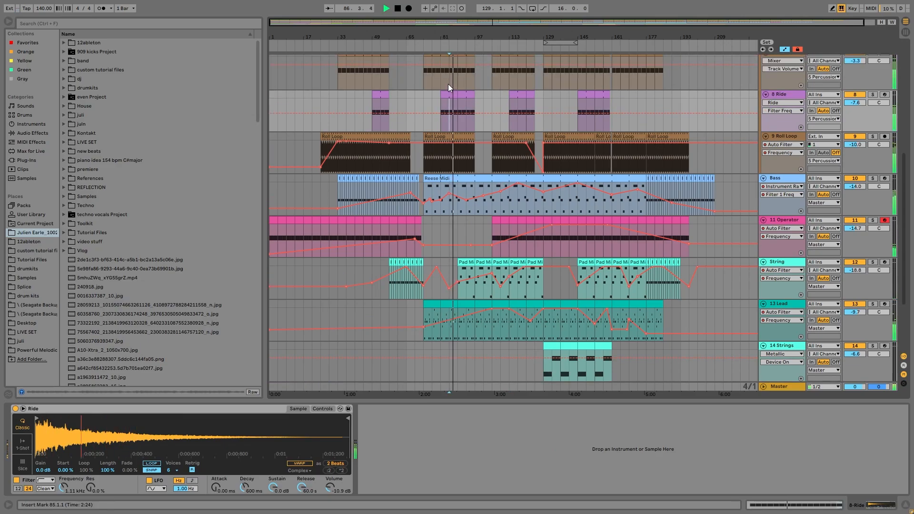
key("space")
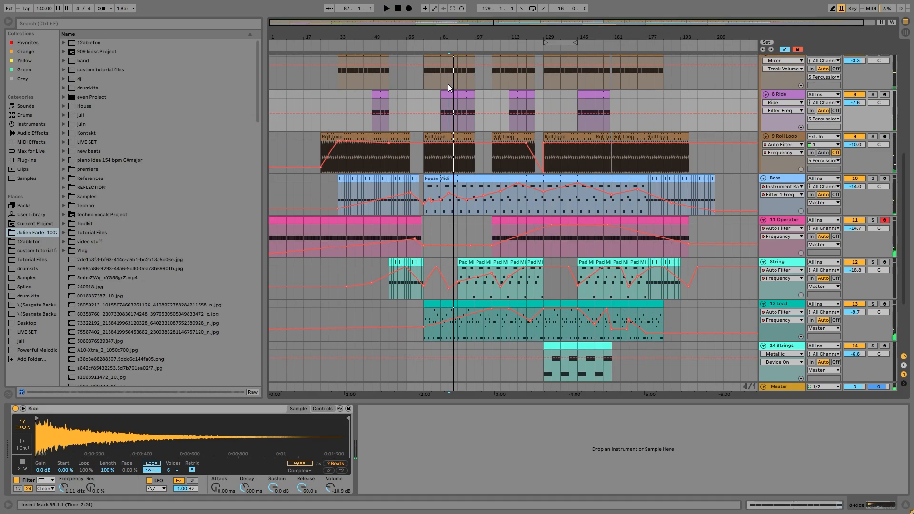